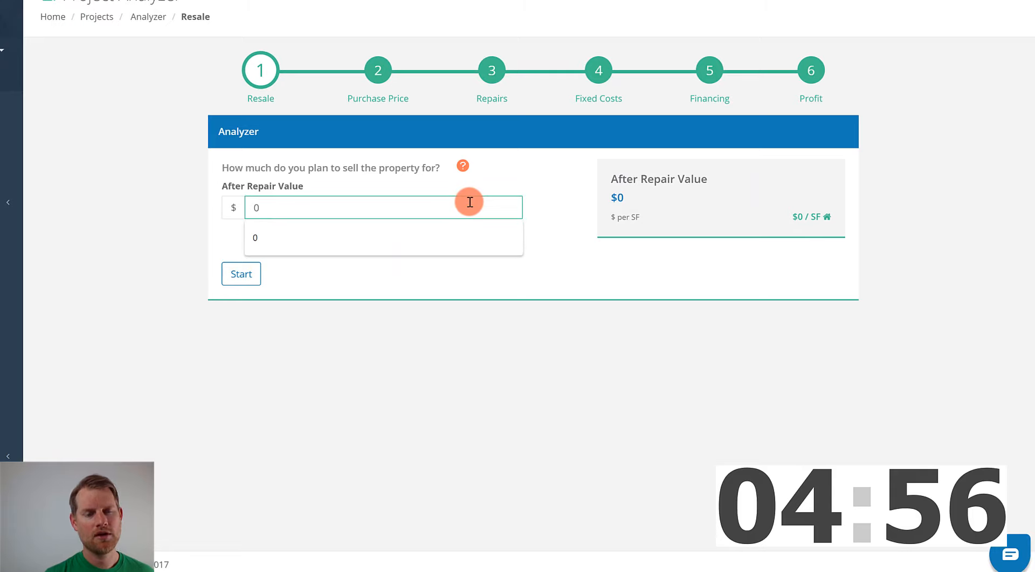
Set the property's after repair value to $175,000 and start the analysis
double_click(470, 202)
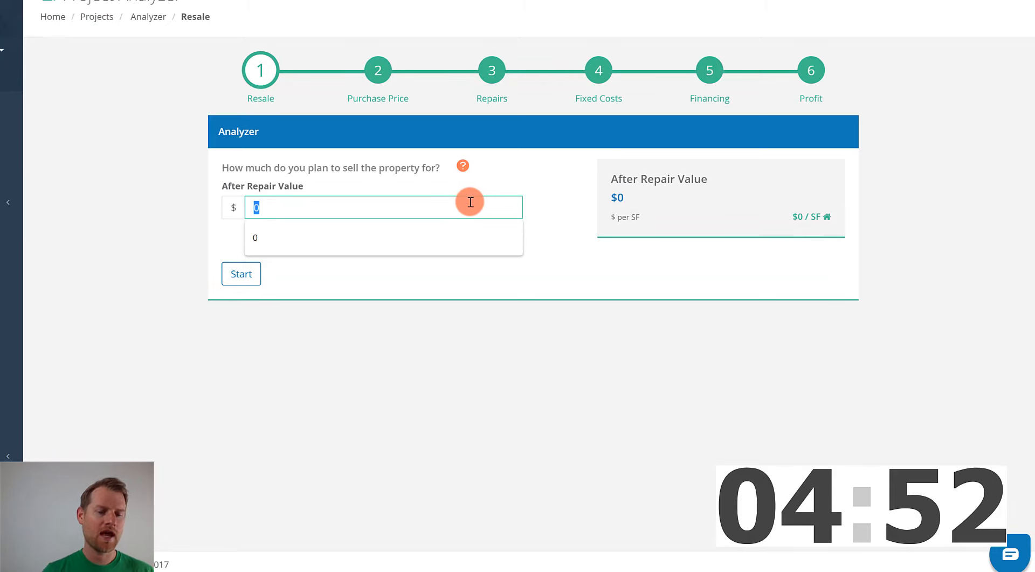
text(175)
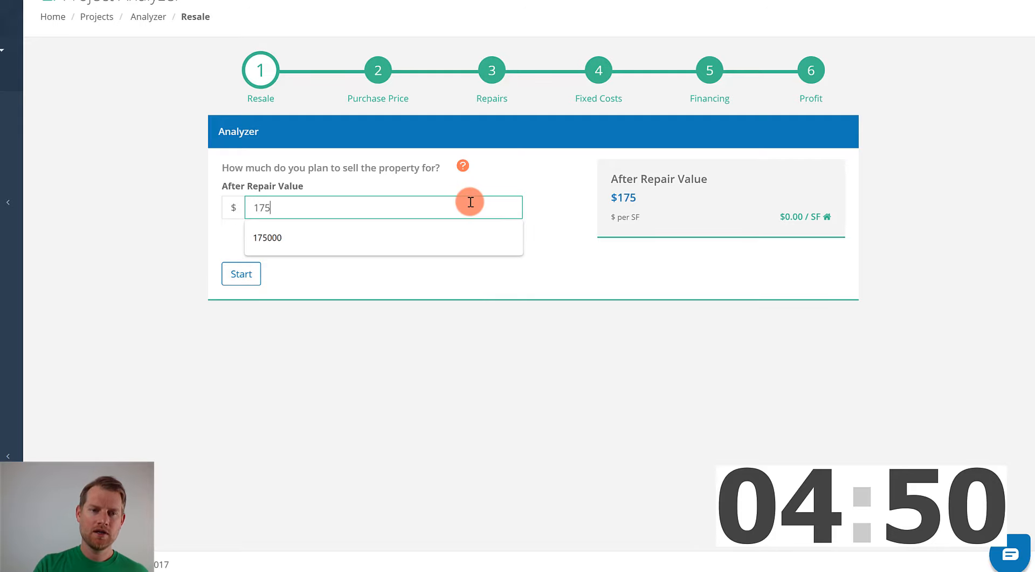
text(0000)
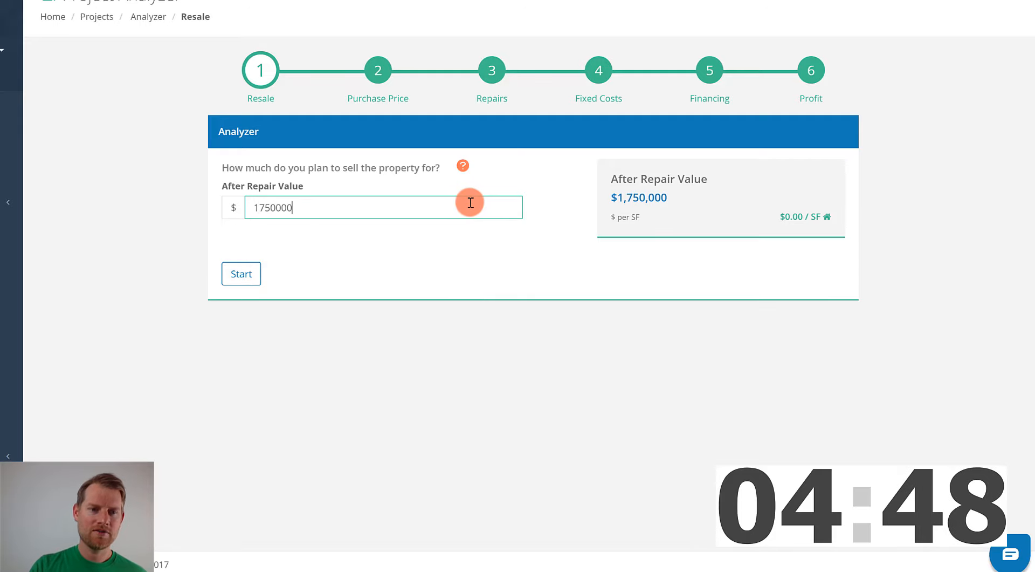
key(BackSpace)
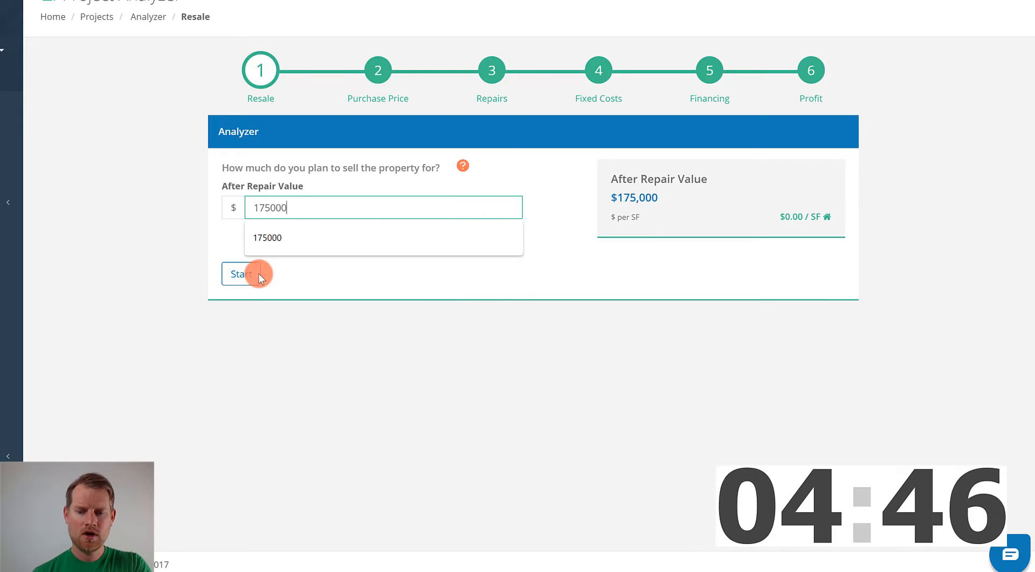
click(254, 273)
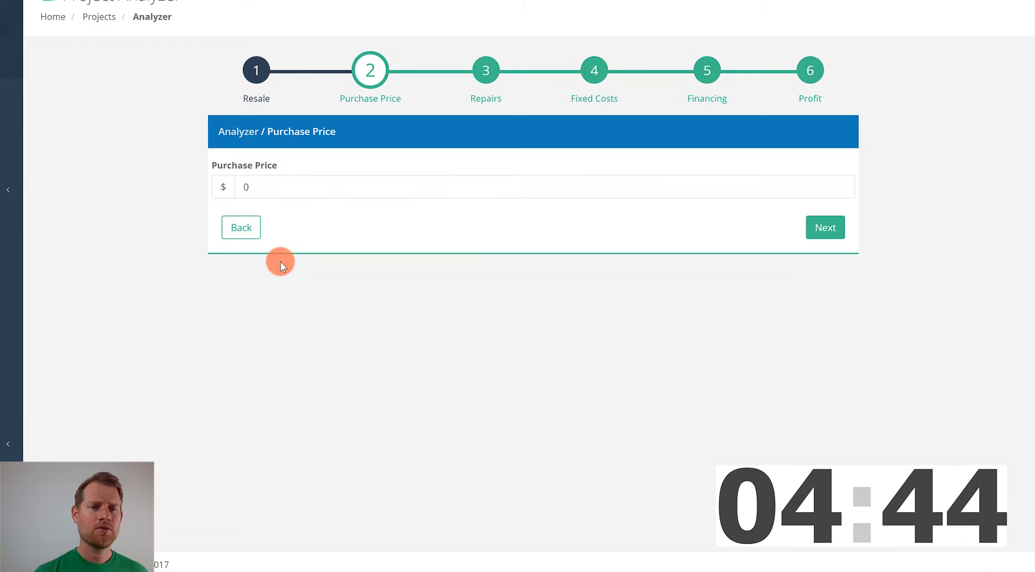
Set the purchase price to $100,000 and continue to the repair costs
click(309, 183)
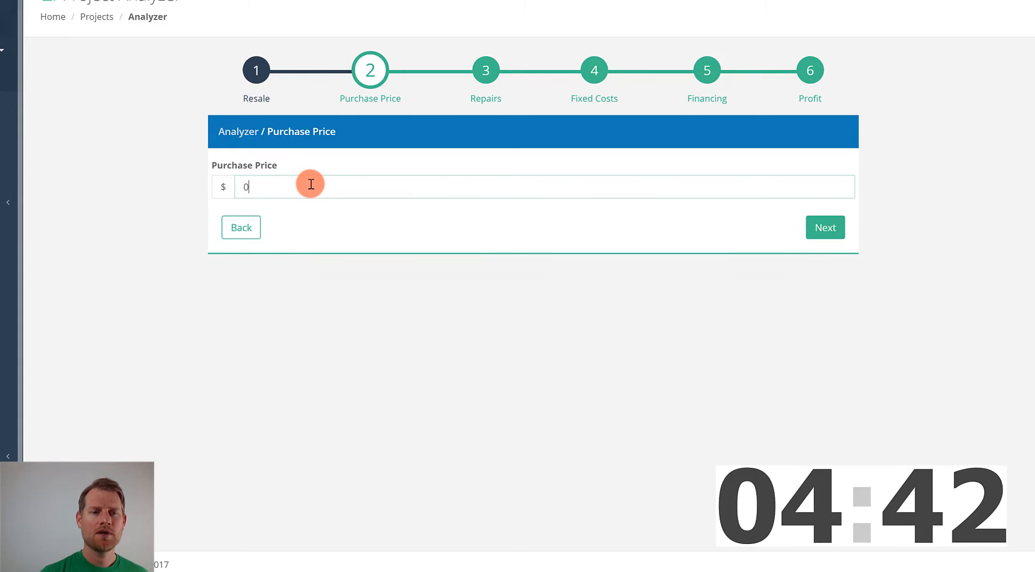
key(BackSpace)
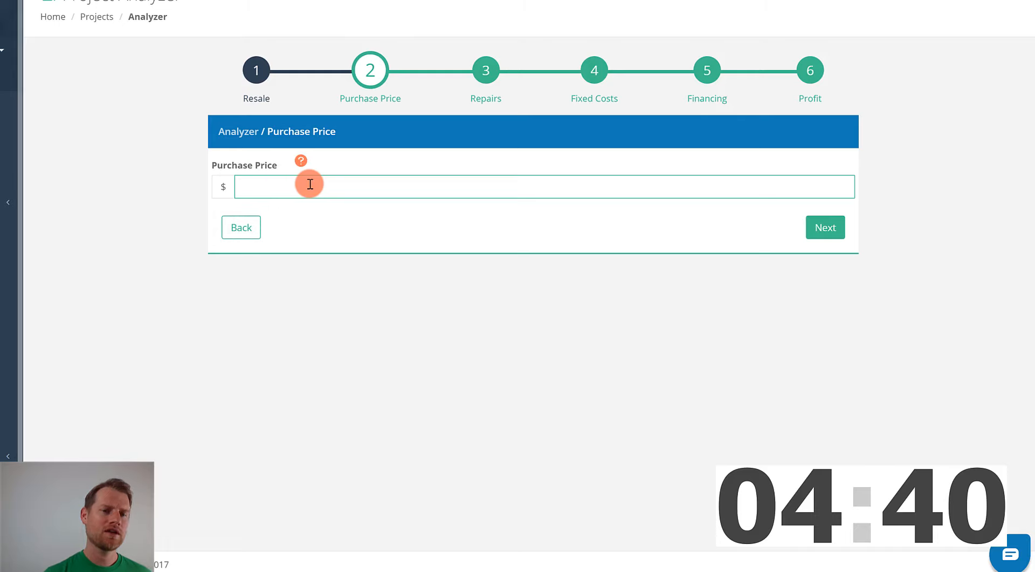
text(100000)
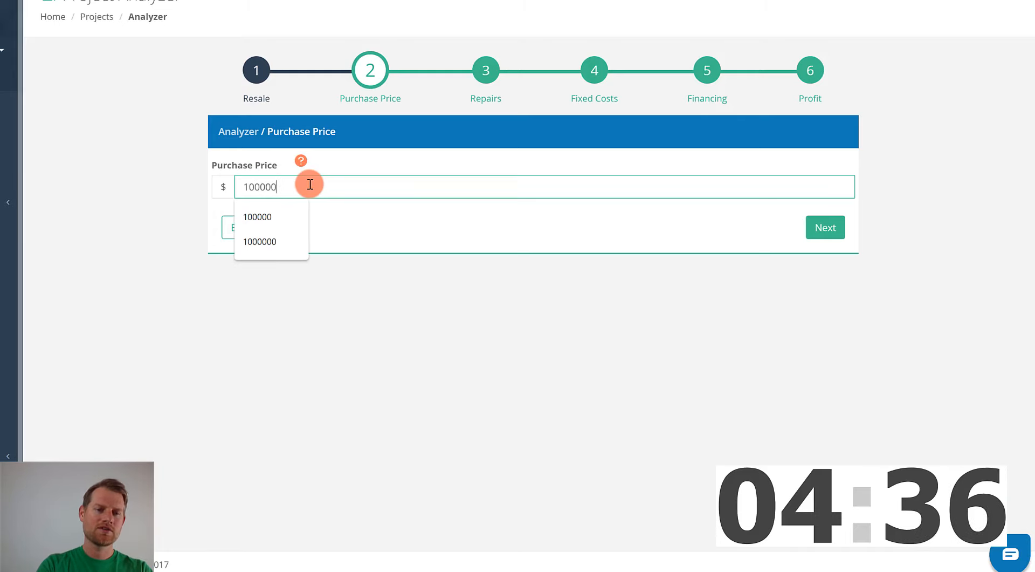
click(288, 215)
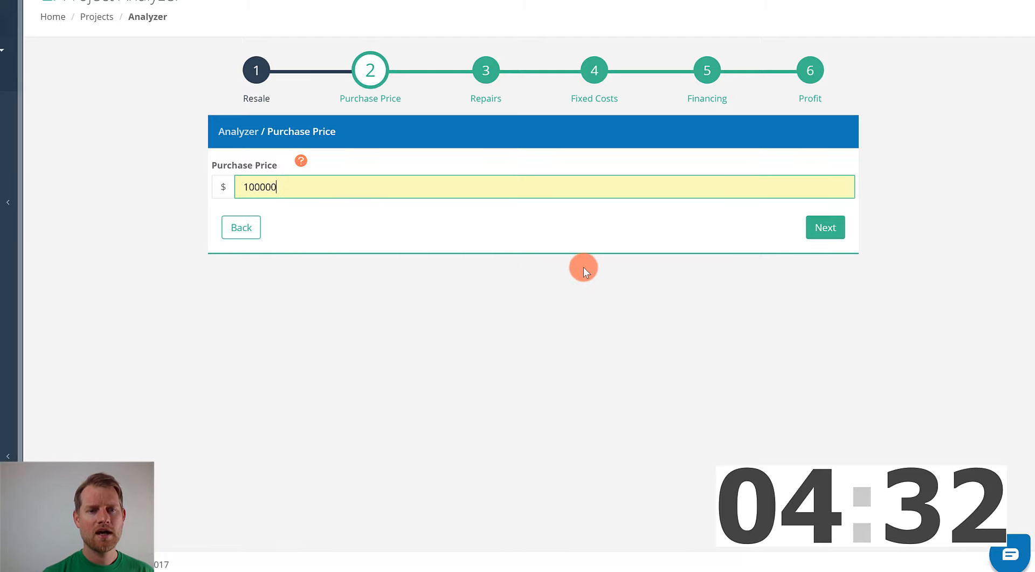
click(818, 228)
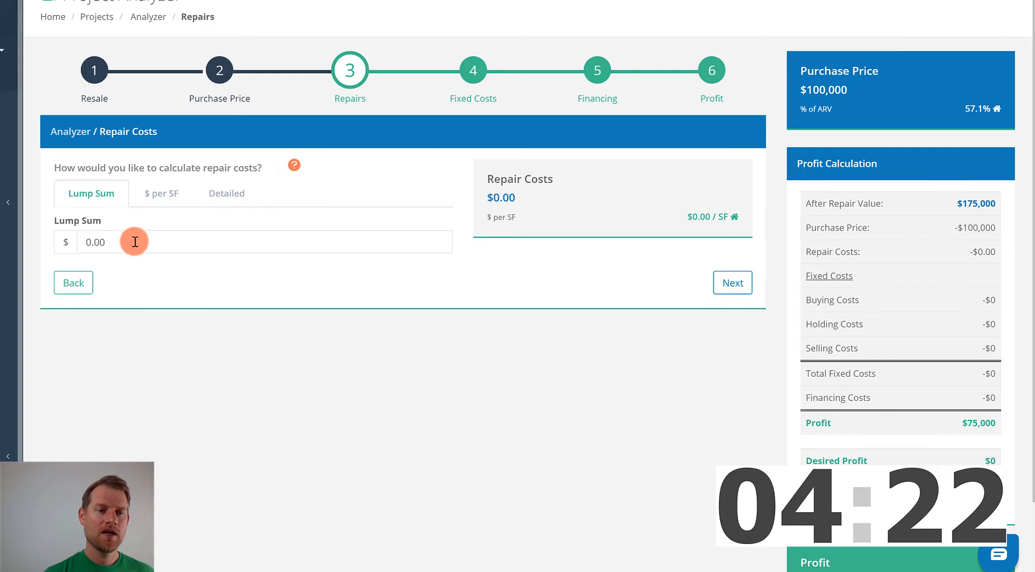
Calculate the repair costs per square foot, at $35/SF for 1500 SF, and continue to the fixed costs
click(164, 199)
click(210, 193)
click(178, 197)
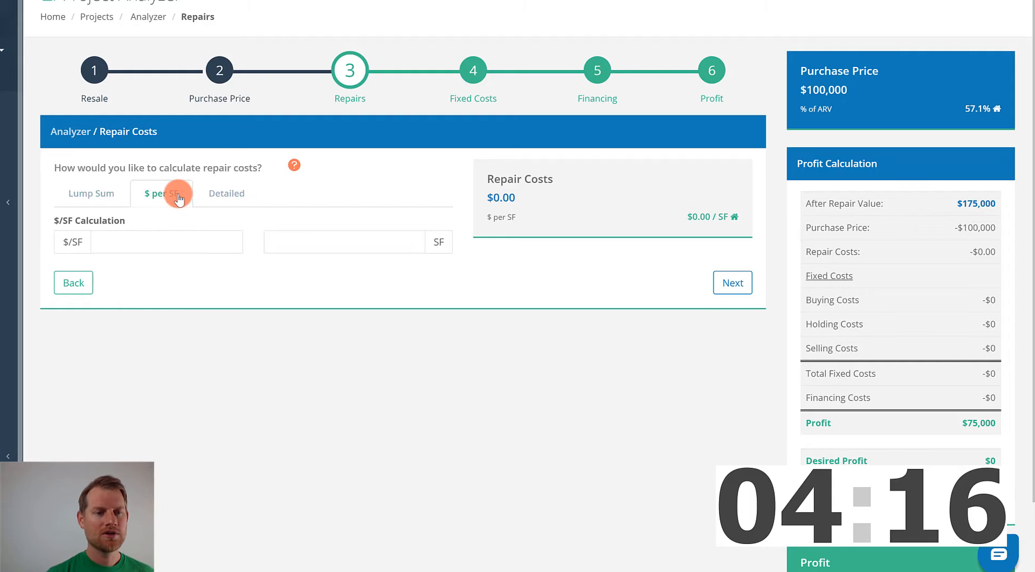
click(179, 242)
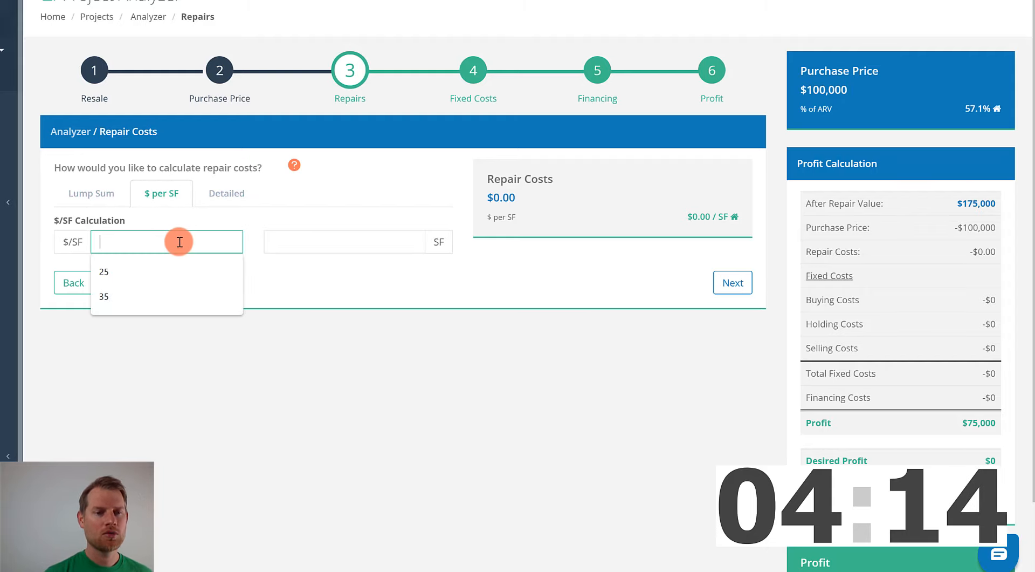
text(35)
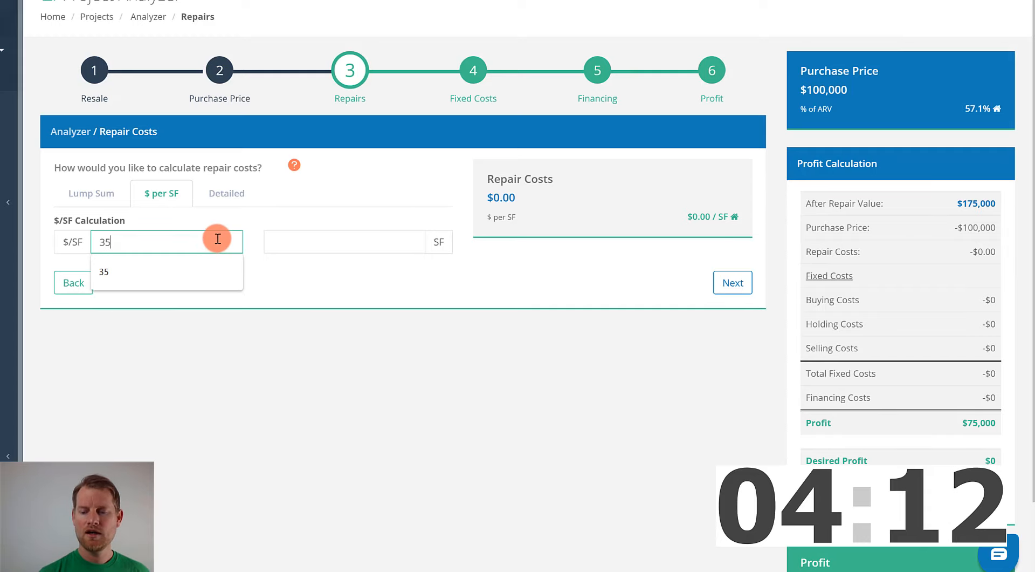
click(290, 239)
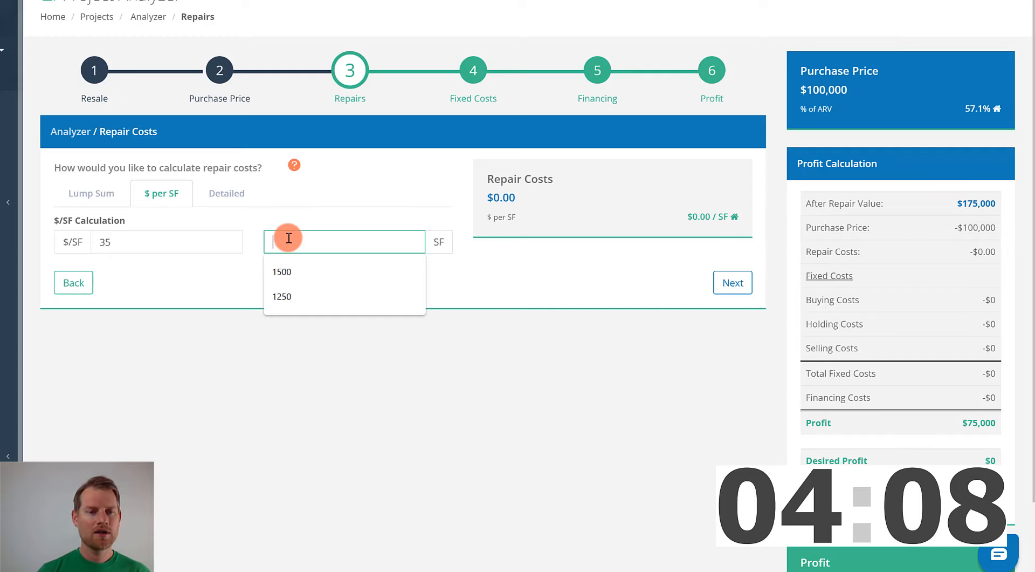
text(1500)
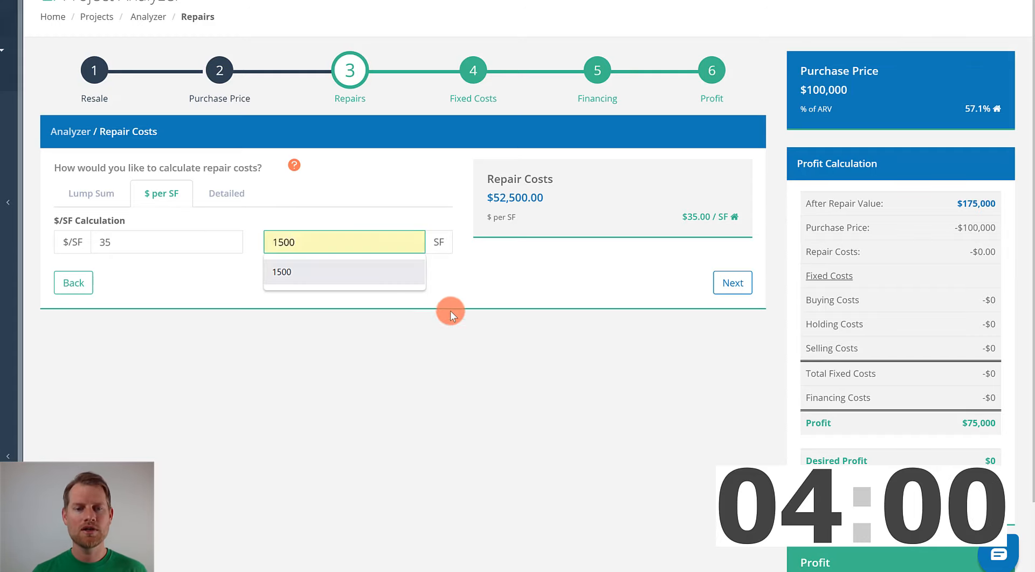
click(481, 290)
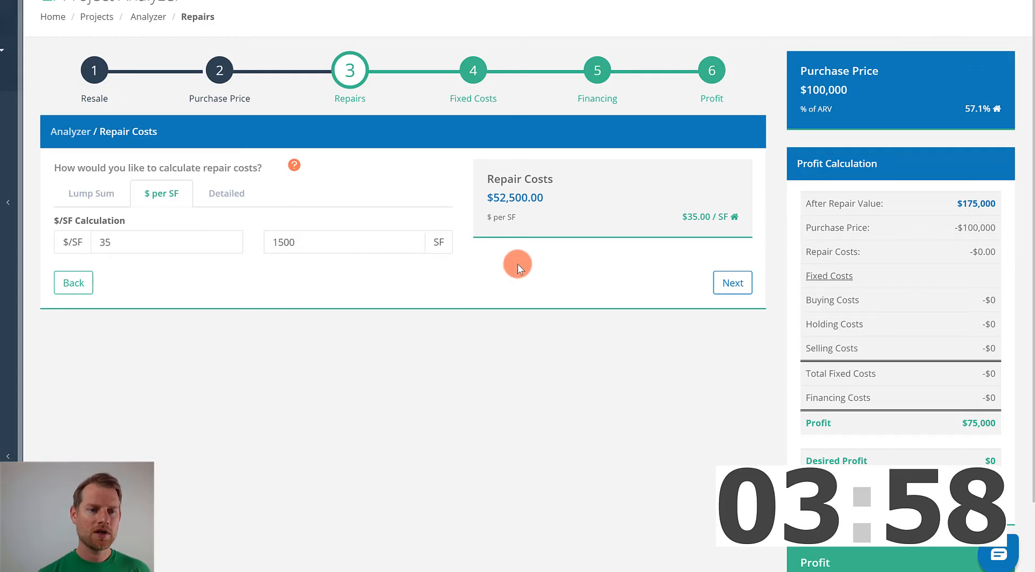
click(735, 281)
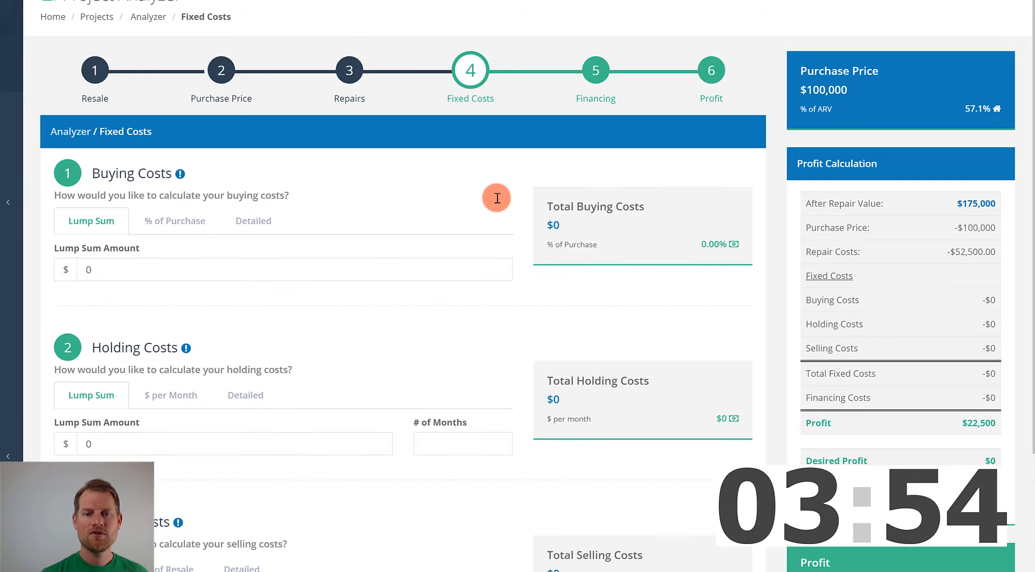
Calculate the buying costs as 2% of the purchase amount
click(196, 225)
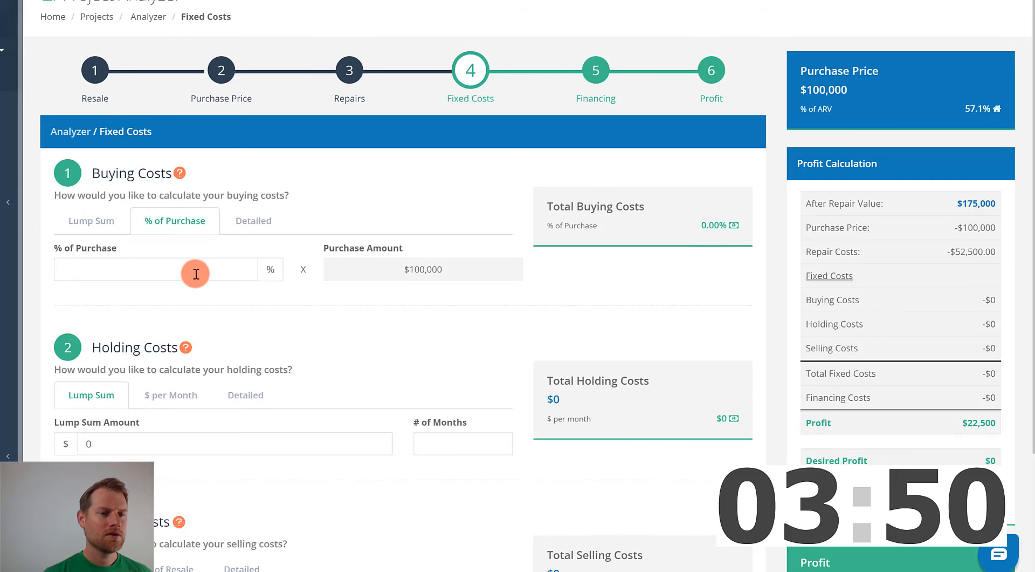
click(196, 273)
text(2)
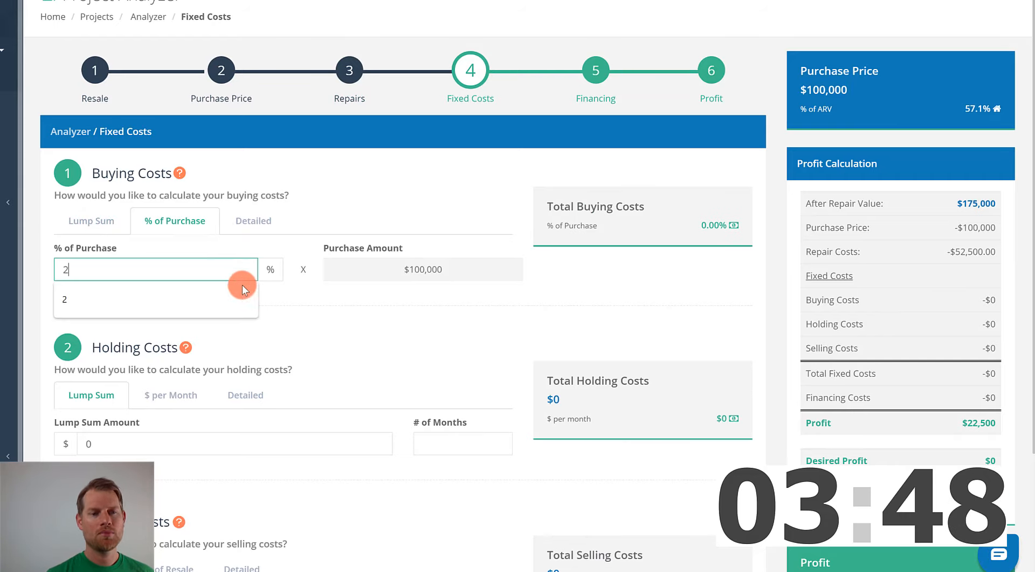
click(288, 306)
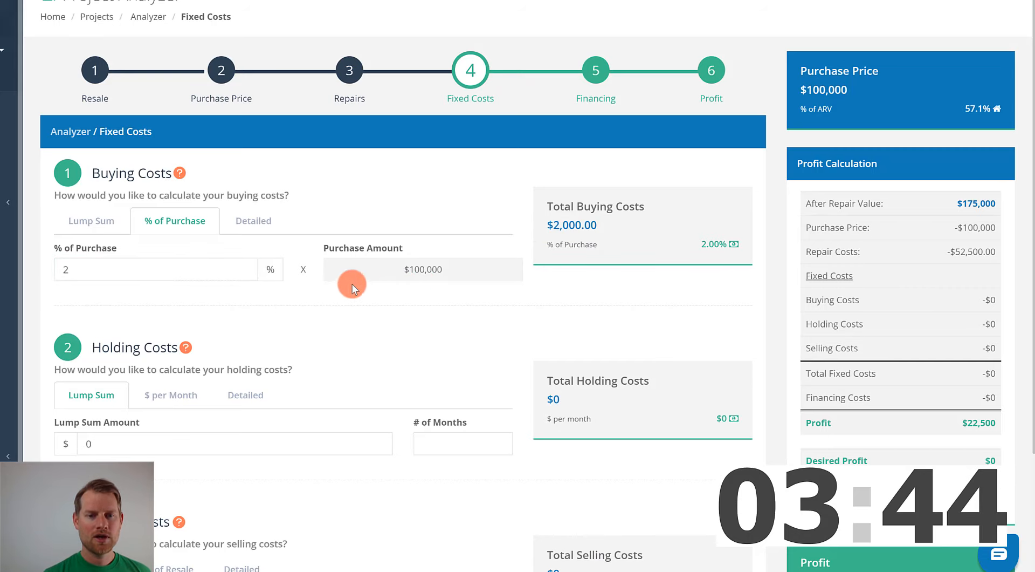
Calculate the holding costs per month, at $750 per month for 5 months
scroll(294, 299, down, 2)
click(230, 283)
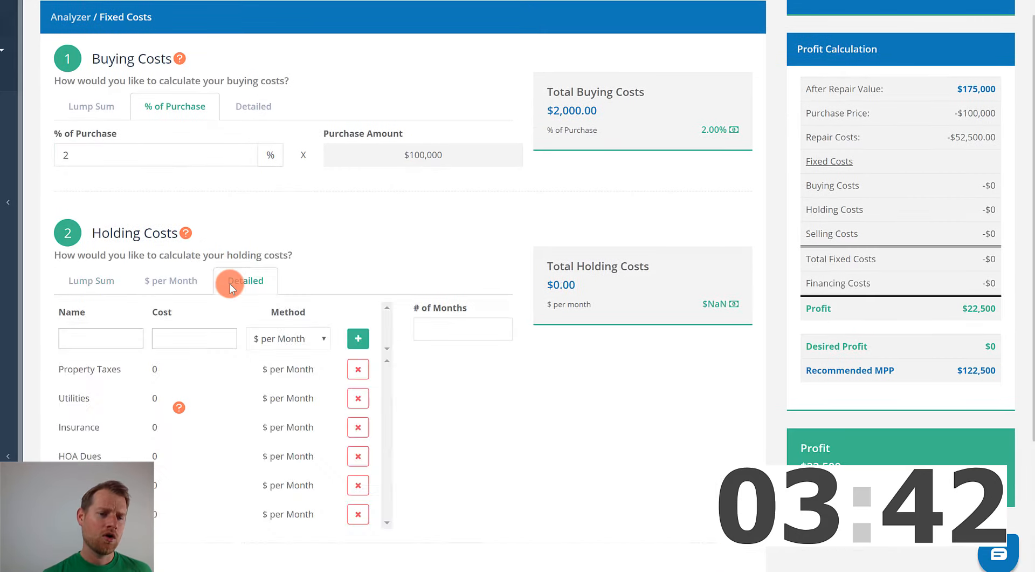
click(195, 288)
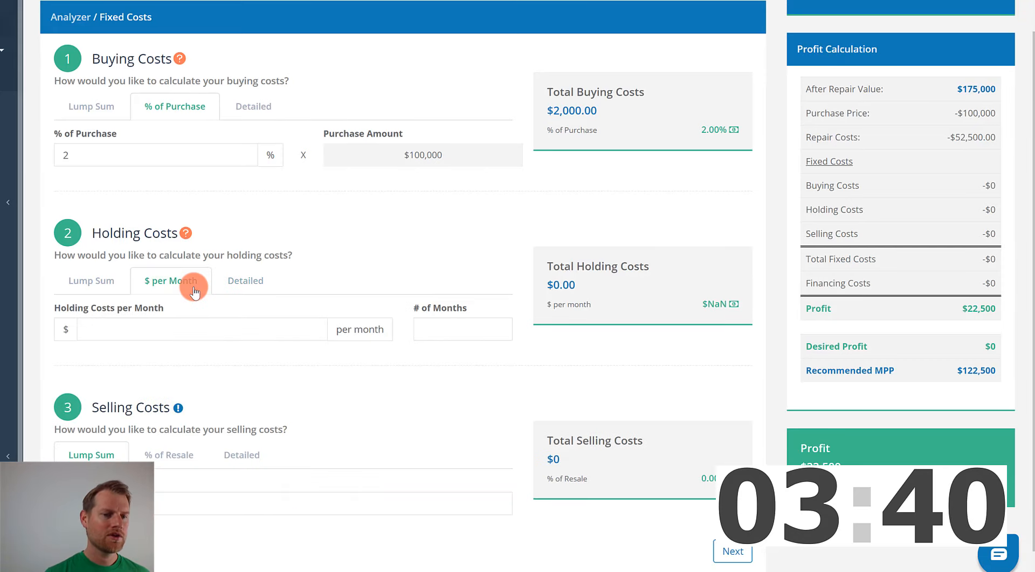
click(172, 331)
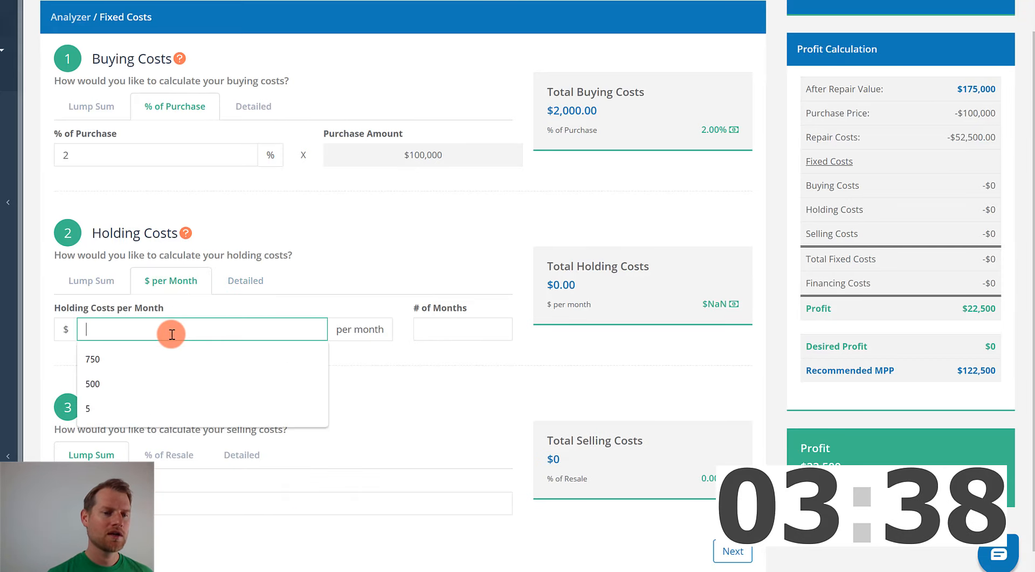
text(750)
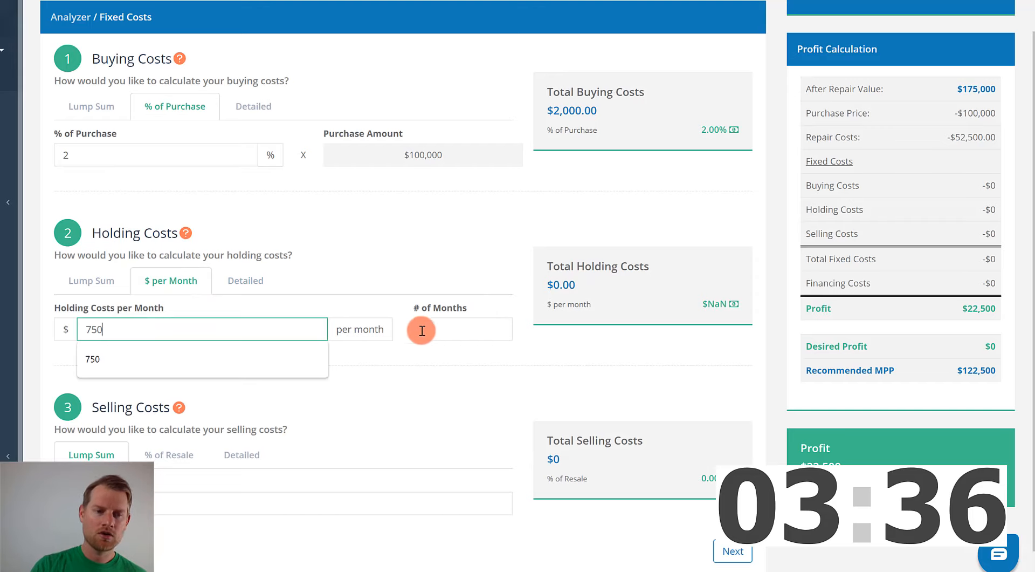
click(422, 330)
text(5)
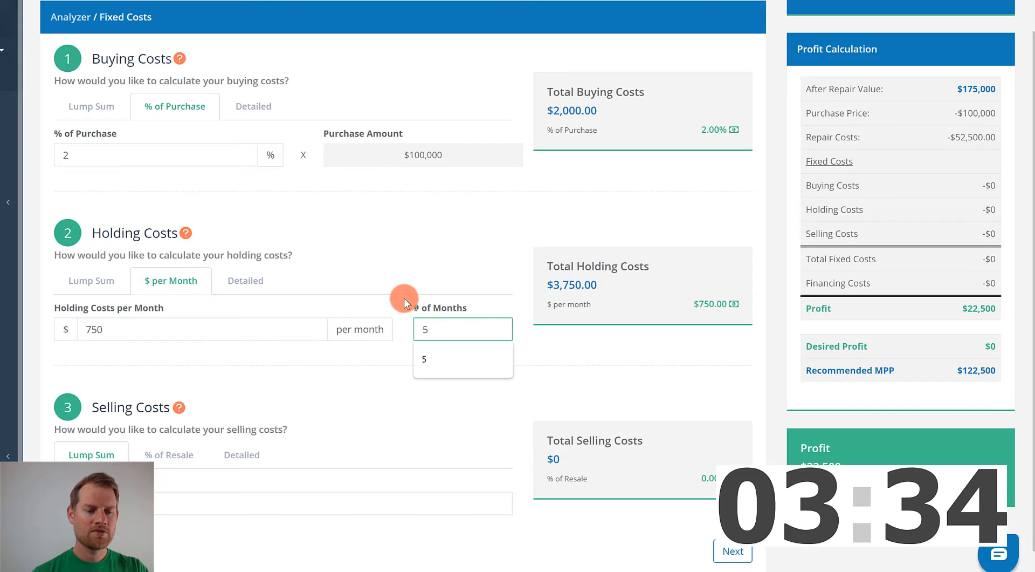
click(404, 299)
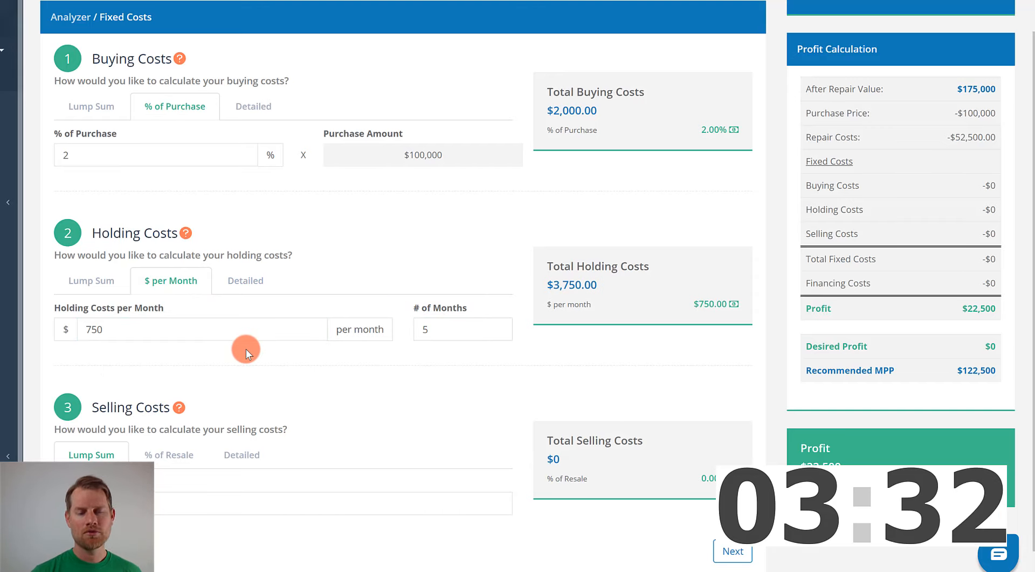
Calculate the selling costs as 8% of the resale amount and continue to financing
scroll(246, 349, down, 1)
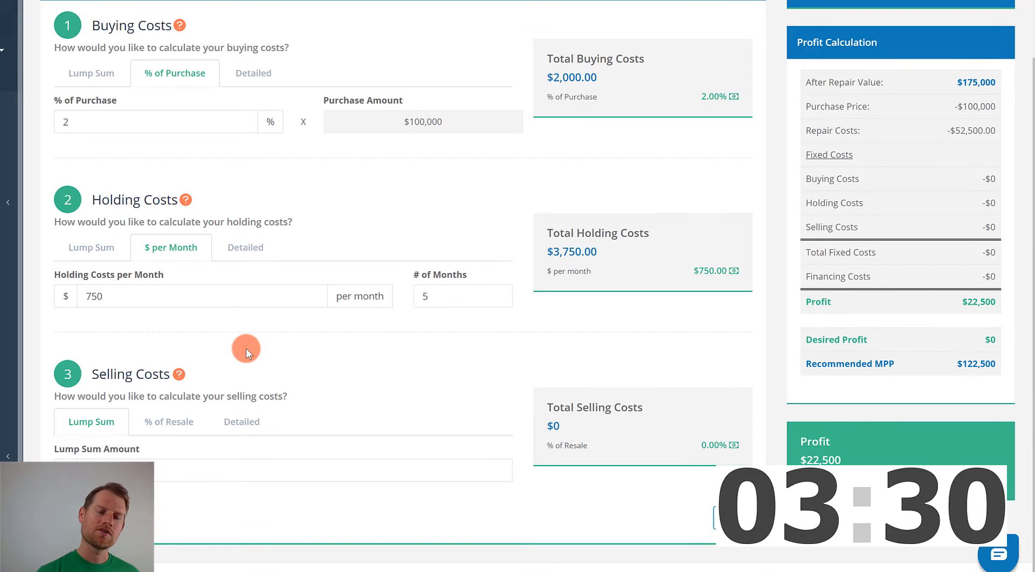
click(184, 416)
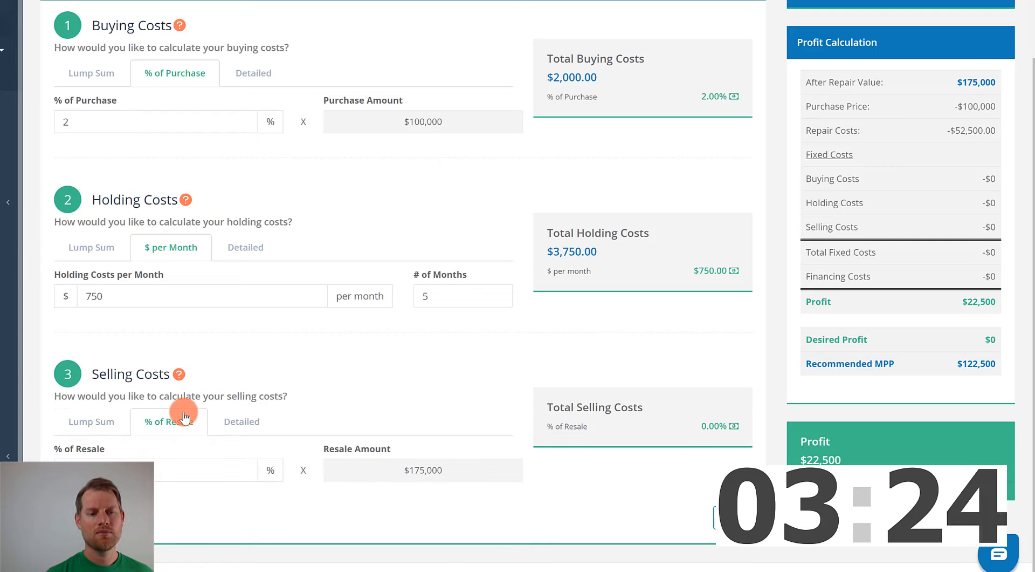
click(178, 466)
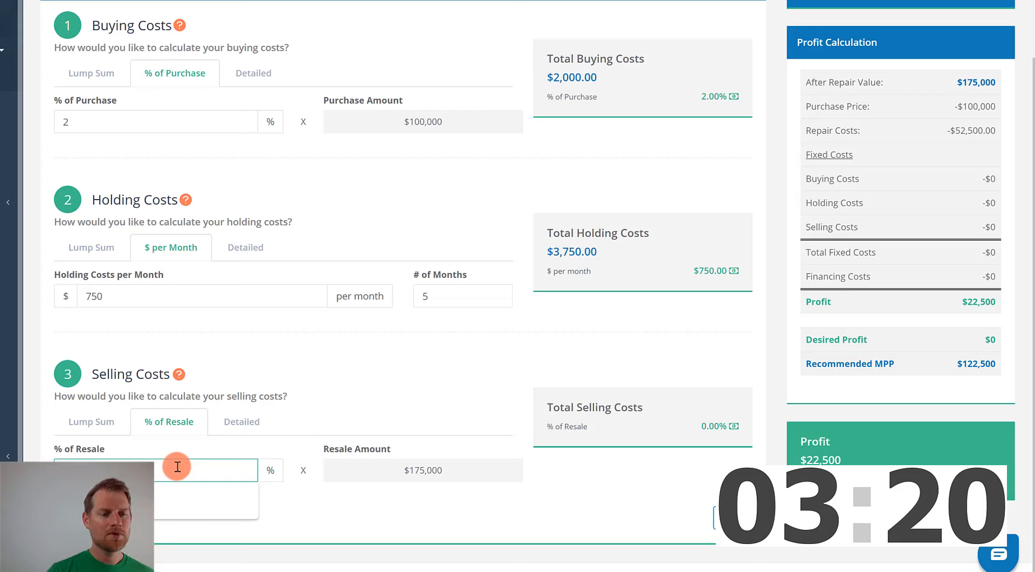
text(8)
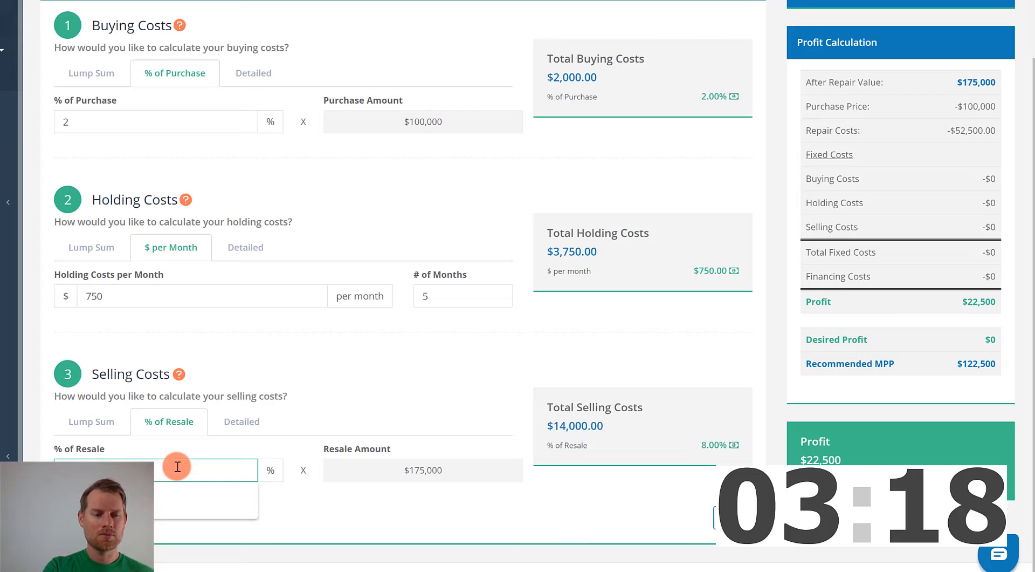
click(306, 448)
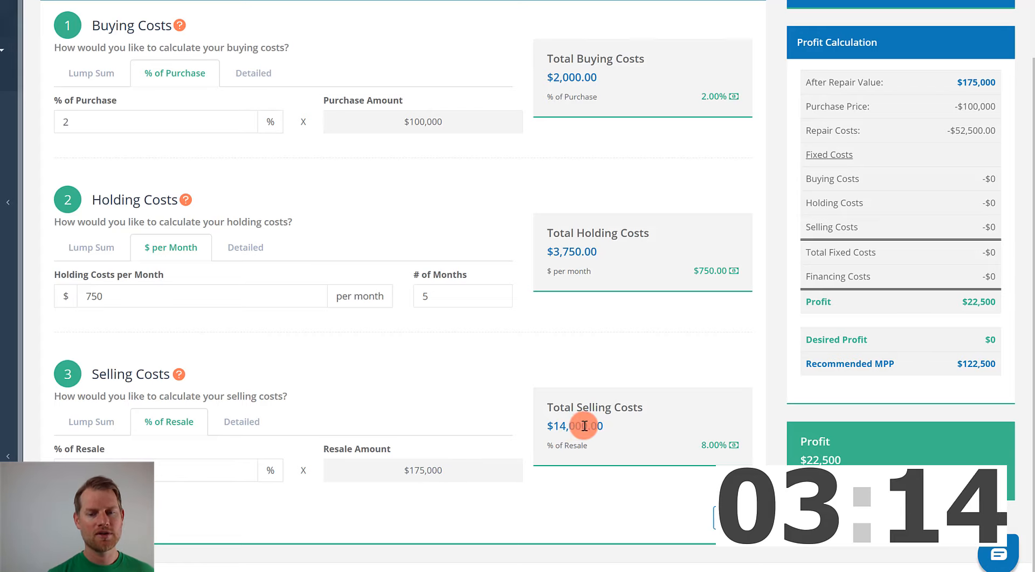
click(715, 517)
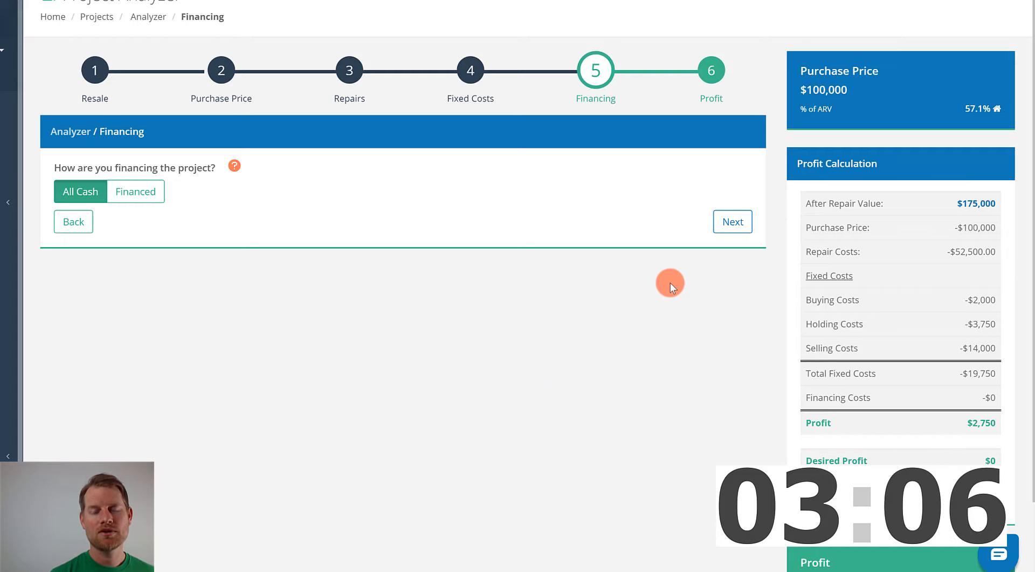
Keep the all-cash financing, set the desired profit to 15% of the resale amount and finish the analysis
click(724, 226)
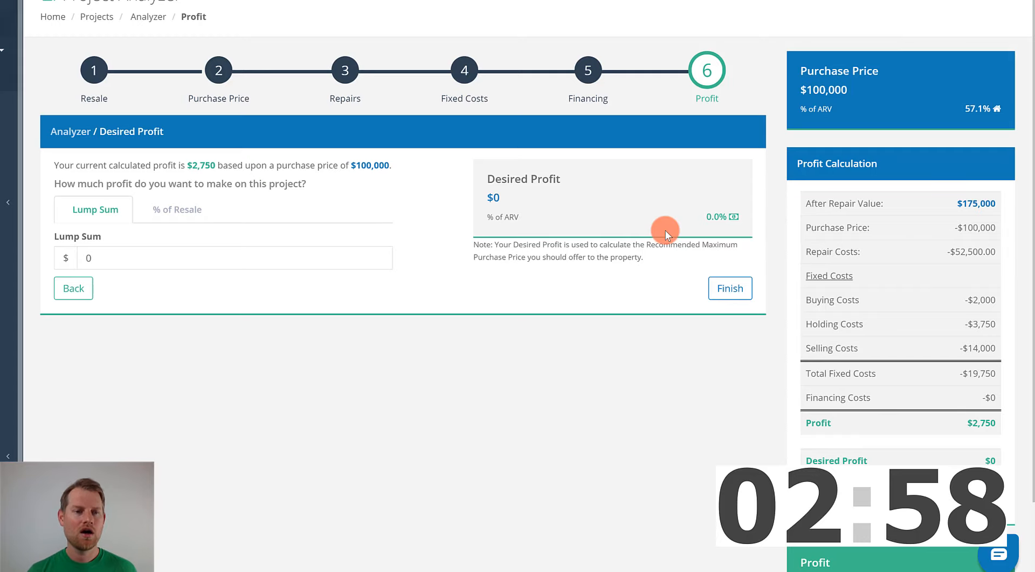
click(181, 211)
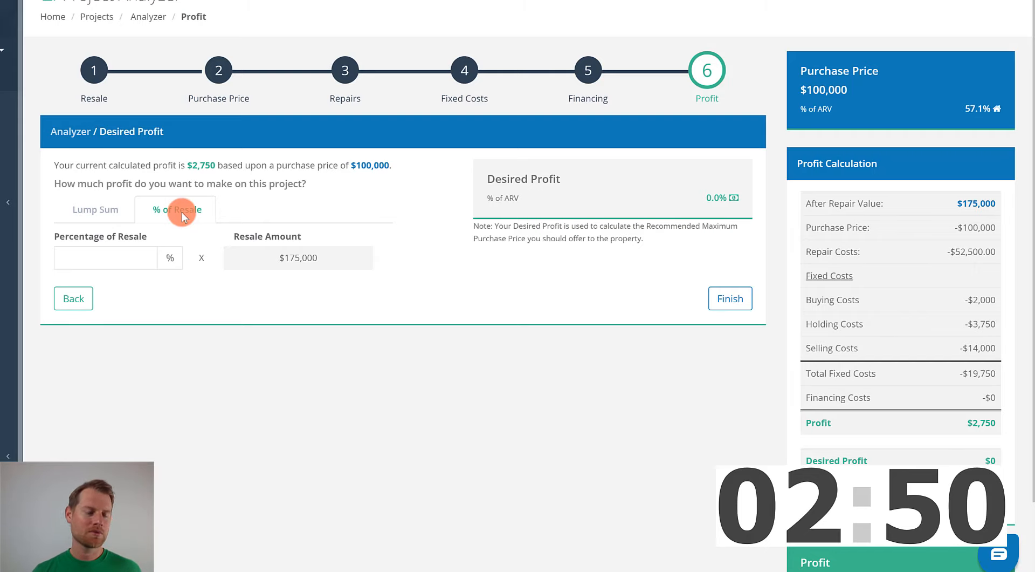
click(132, 257)
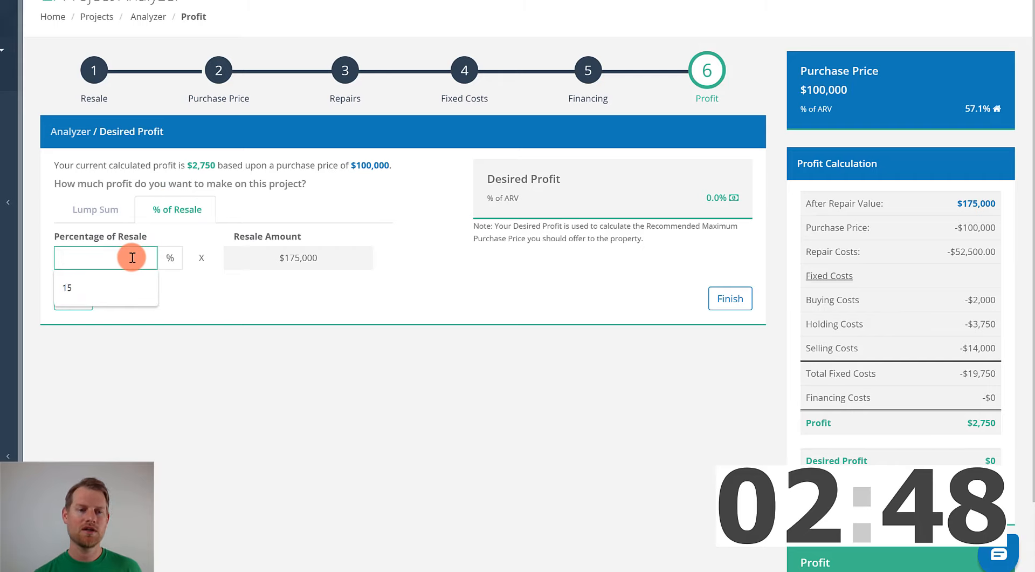
text(15)
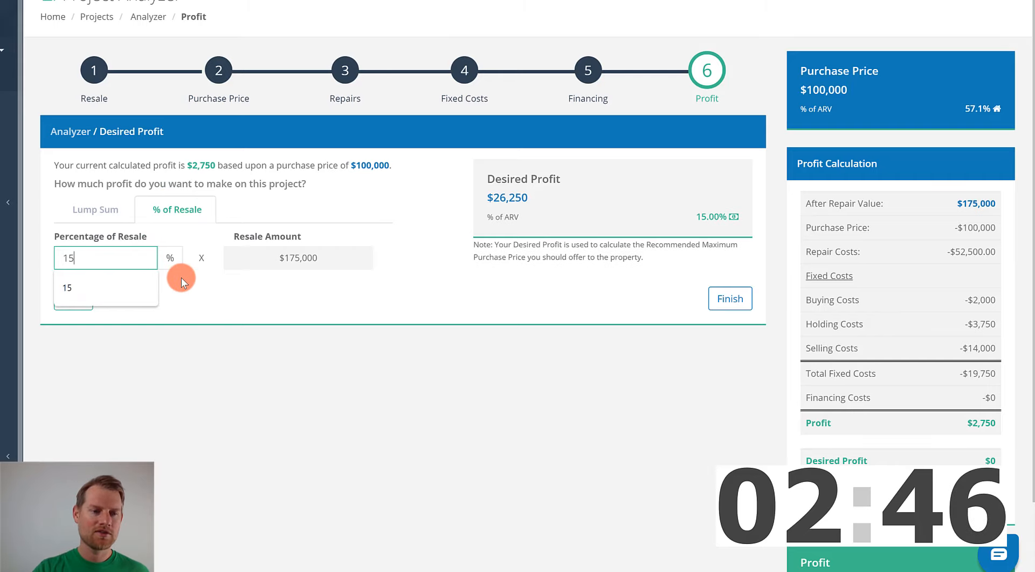
click(202, 251)
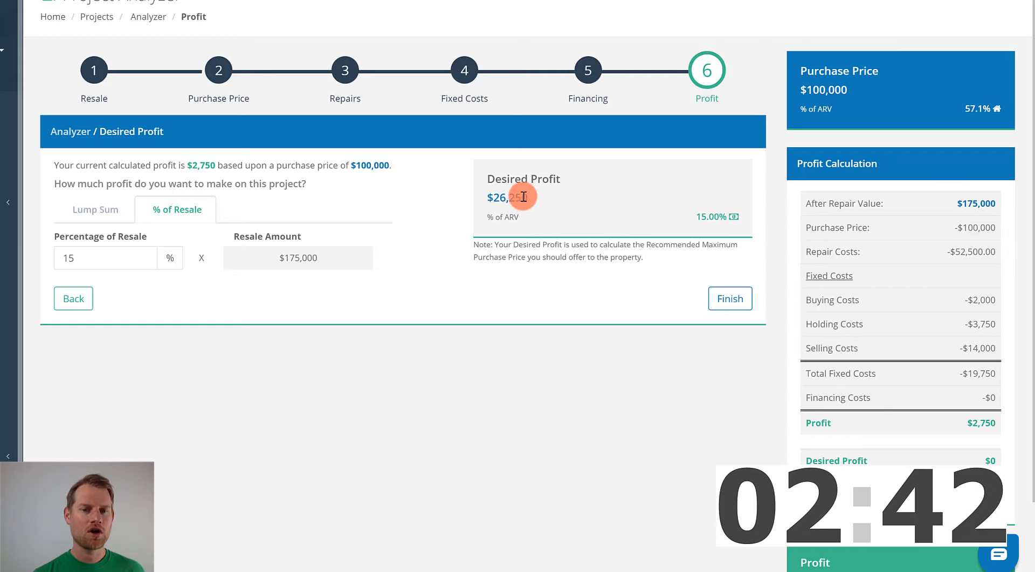
click(735, 306)
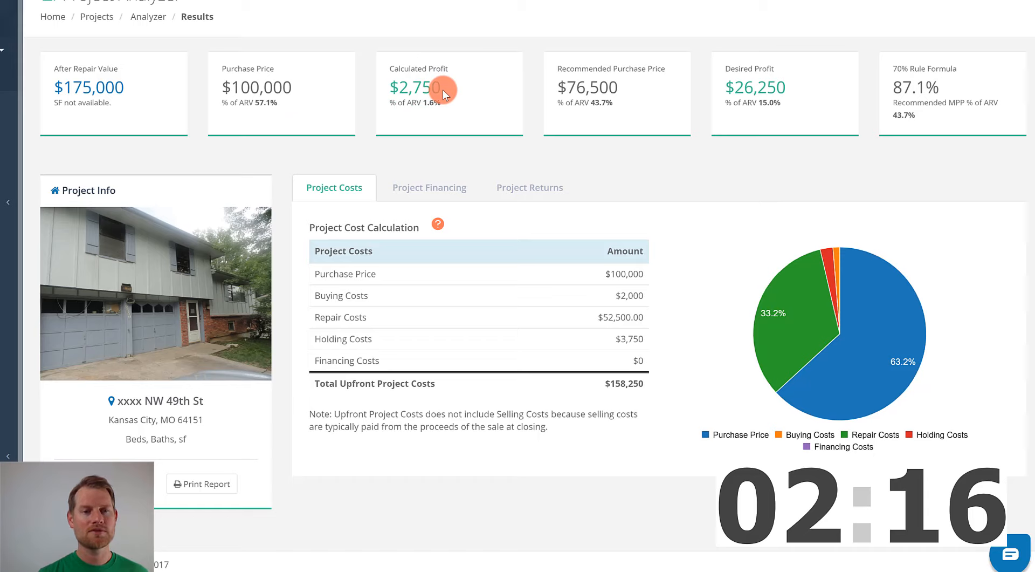
Compare the calculated profit, desired profit and recommended purchase price in the analysis results
drag(442, 89, 384, 81)
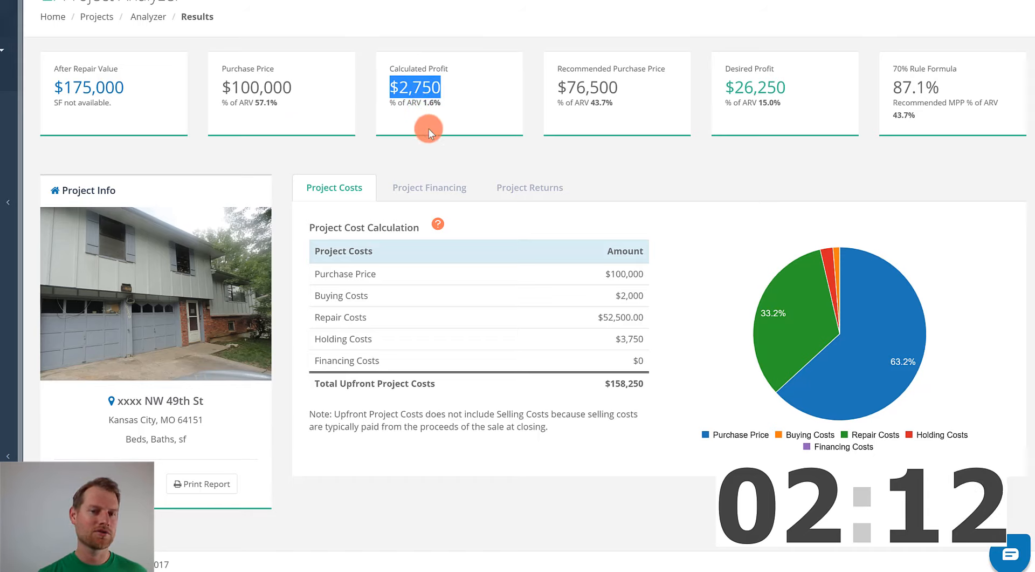
click(556, 140)
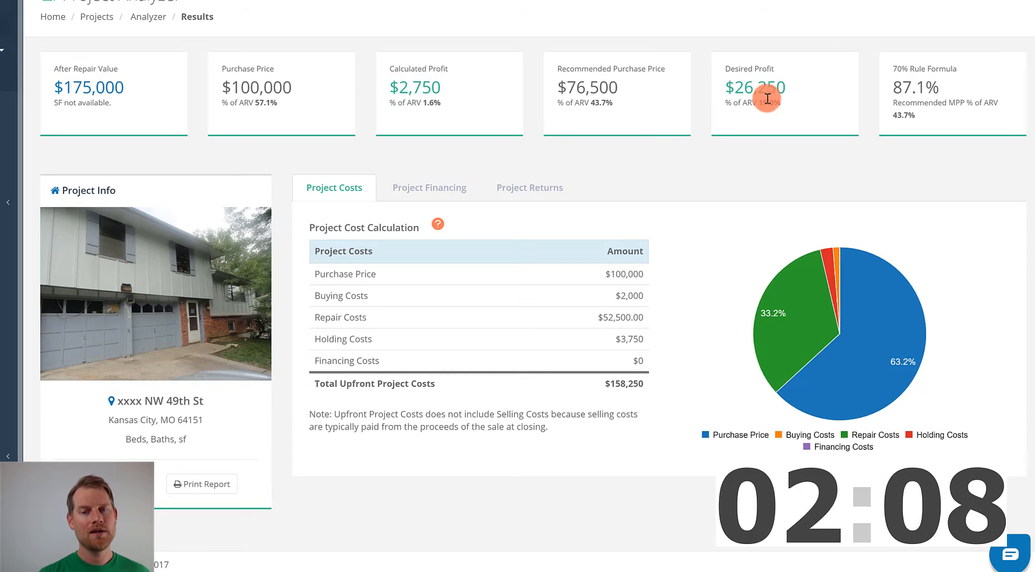
drag(791, 86, 723, 89)
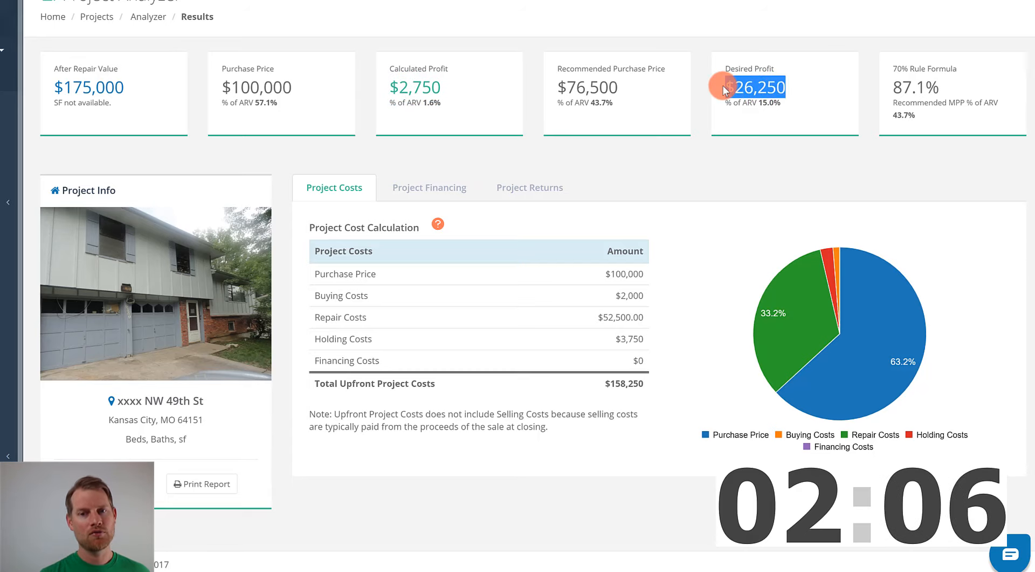
click(744, 124)
drag(620, 86, 562, 82)
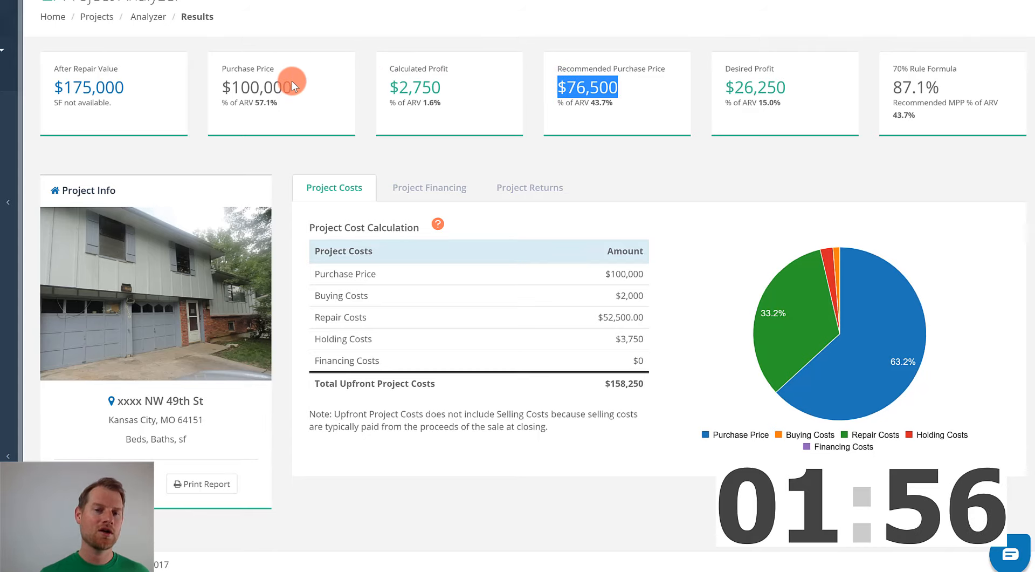
click(552, 124)
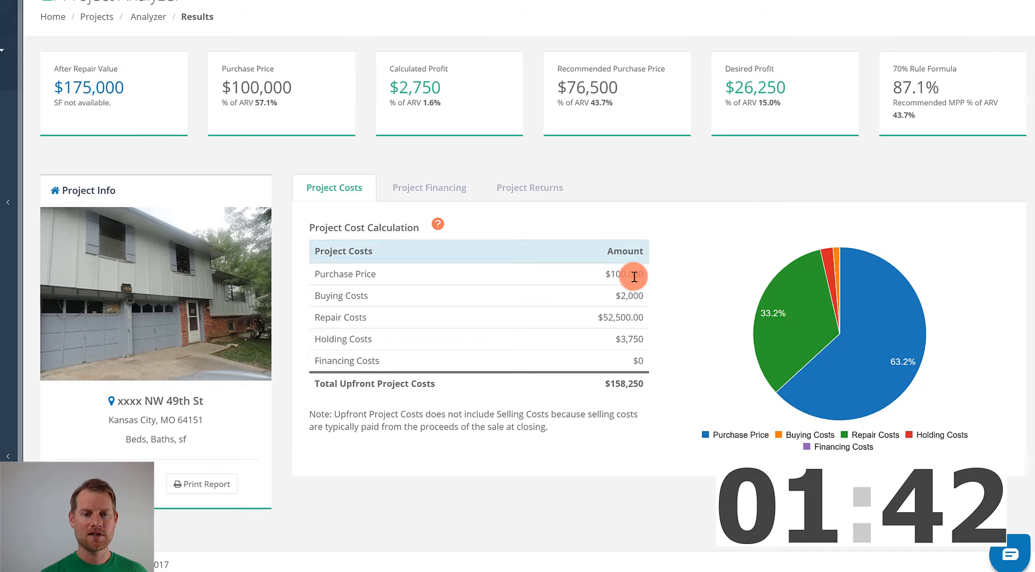
Review the project financing breakdown and the project returns, including the maximum purchase price calculation
click(463, 197)
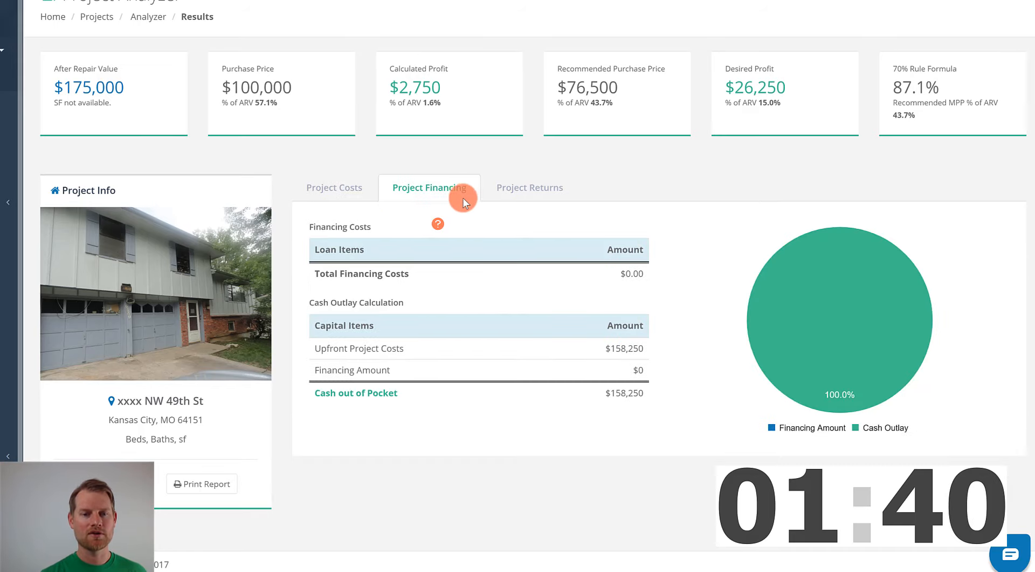
click(516, 200)
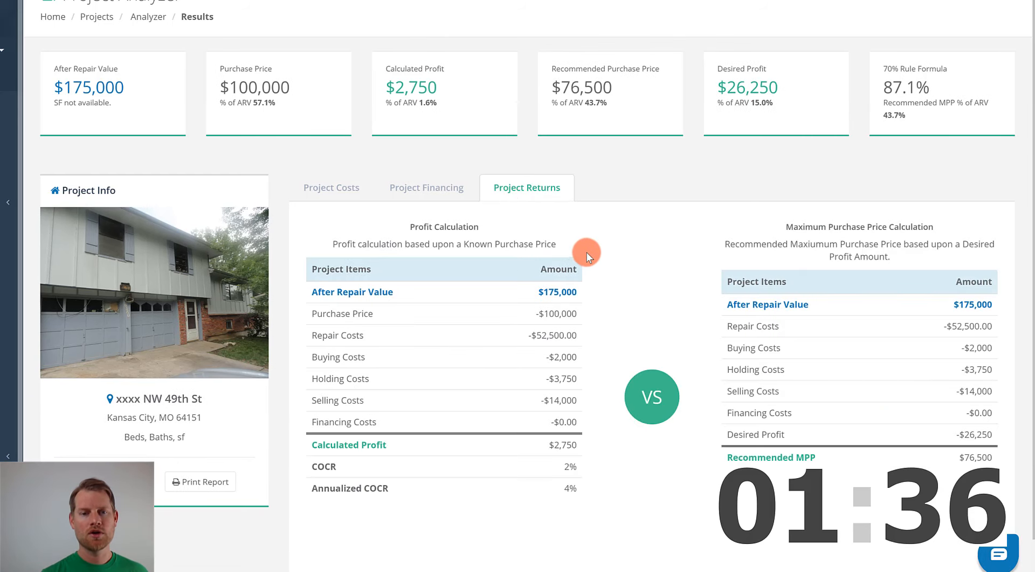
scroll(596, 259, down, 1)
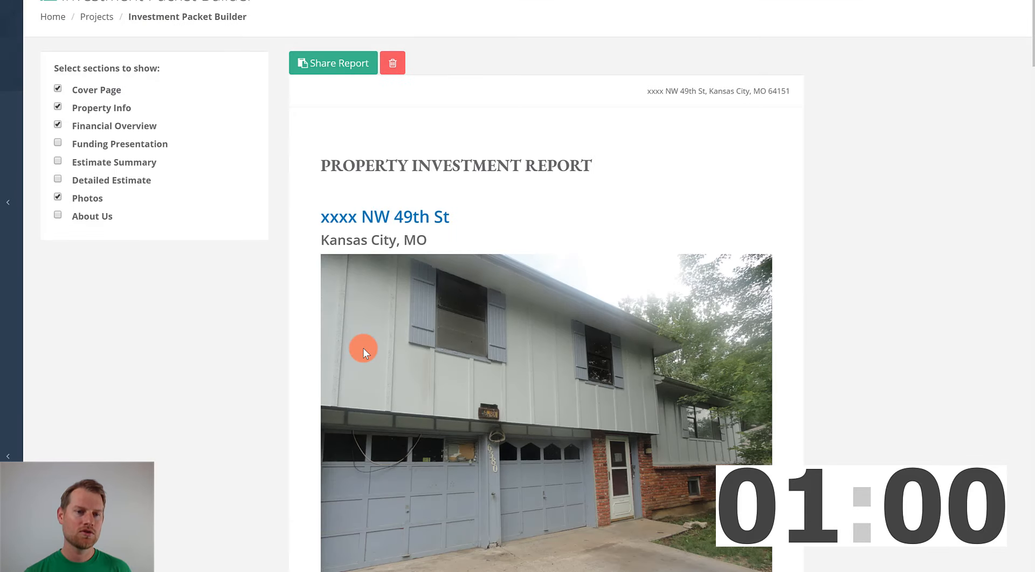
Examine the cover page and the Property Information page with its location map in the investment report
scroll(594, 210, down, 1)
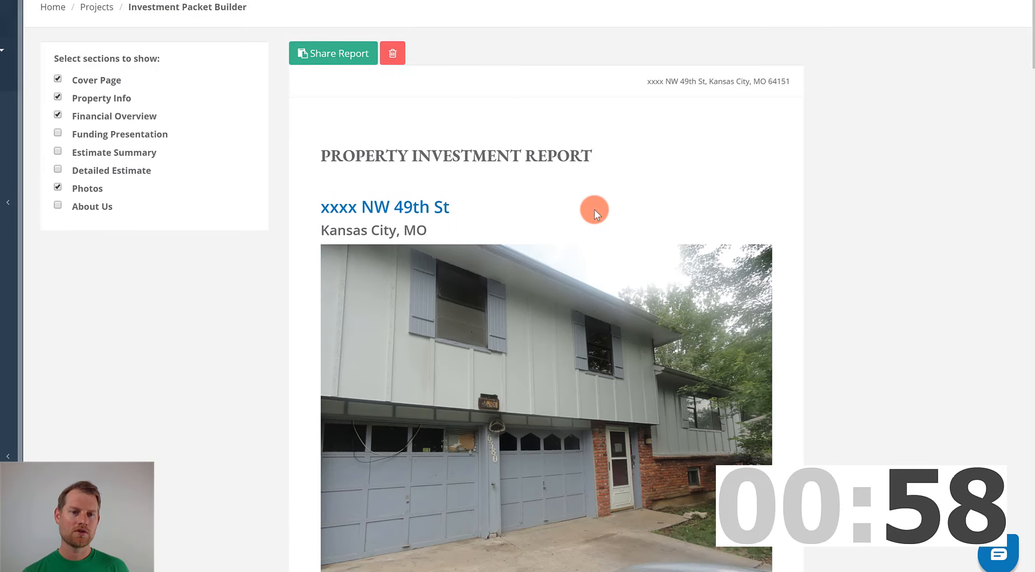
scroll(595, 210, down, 2)
scroll(594, 212, down, 4)
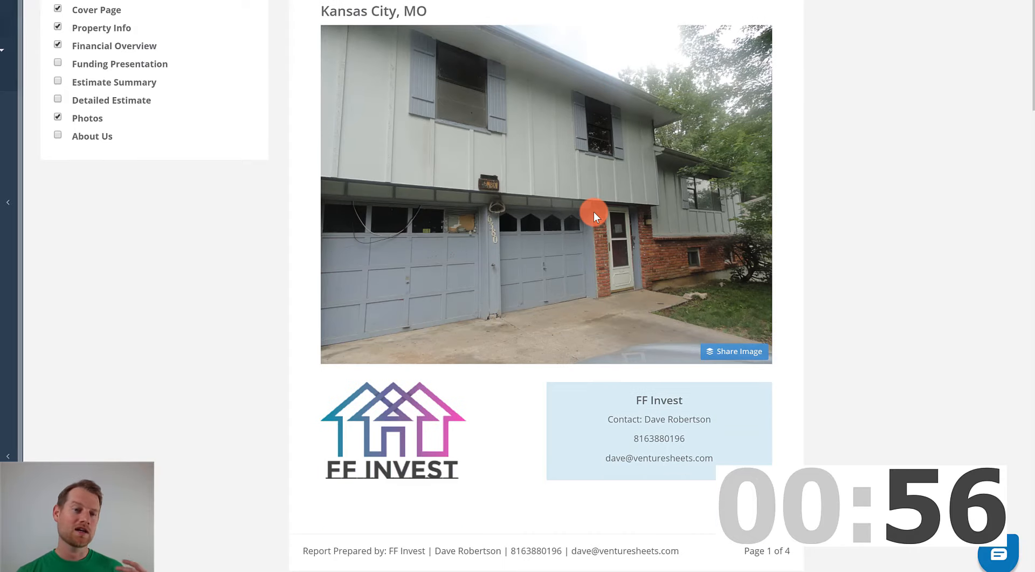
scroll(595, 211, down, 4)
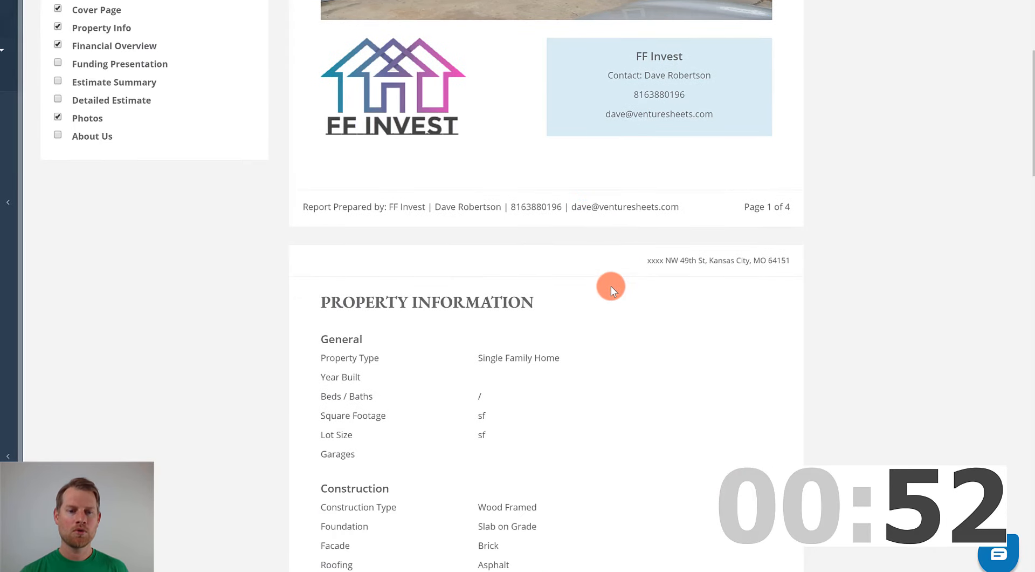
scroll(609, 285, down, 2)
scroll(628, 280, down, 4)
scroll(632, 280, down, 4)
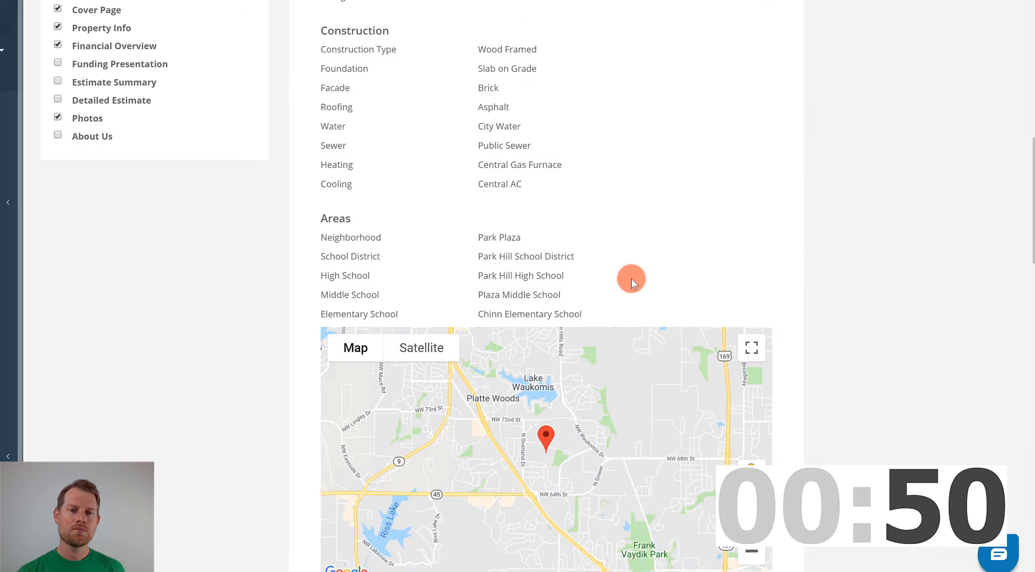
scroll(632, 278, down, 2)
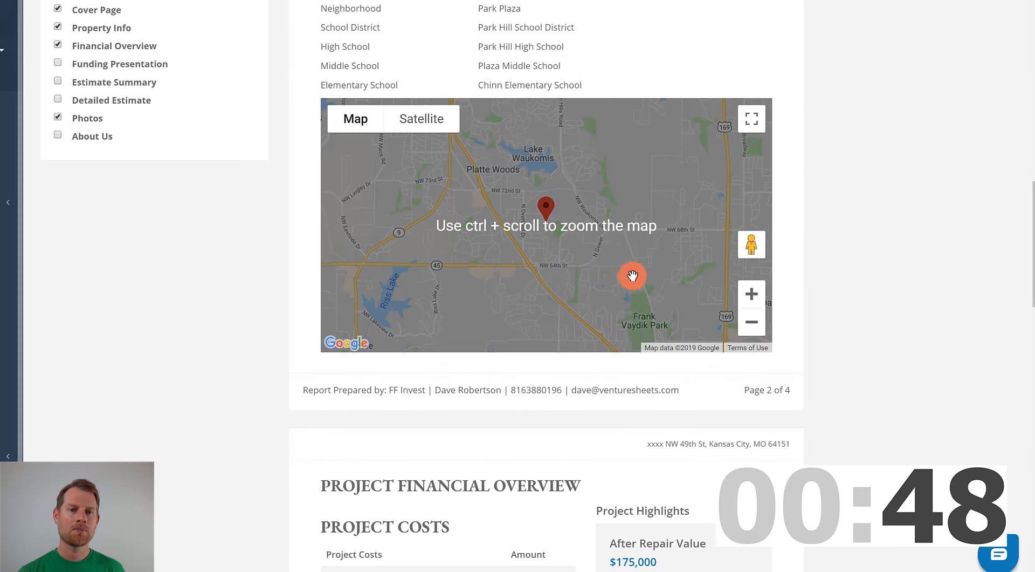
Examine the report's Project Financial Overview, covering project costs, financing, project returns and project profit
scroll(599, 385, down, 6)
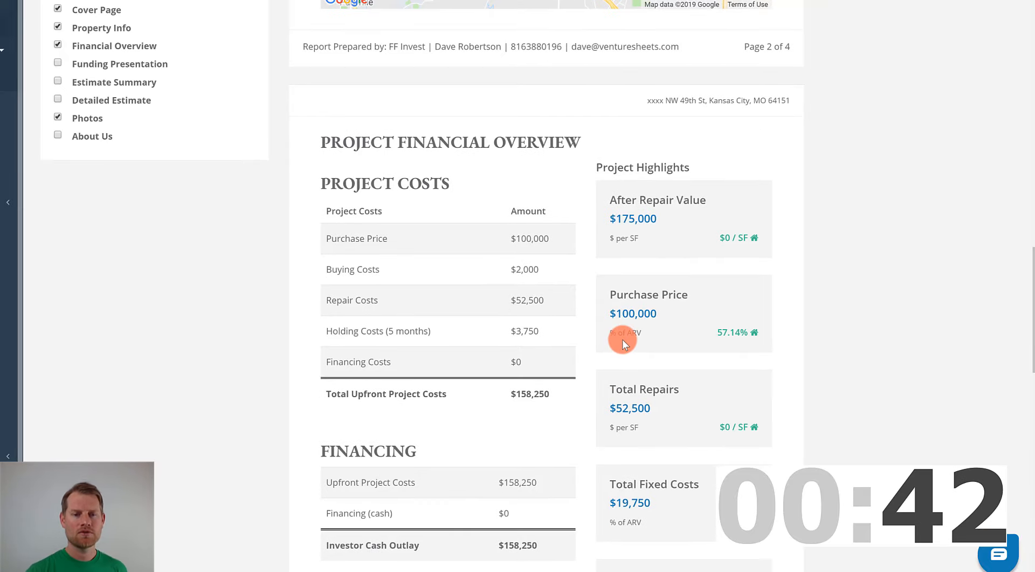
scroll(622, 339, down, 2)
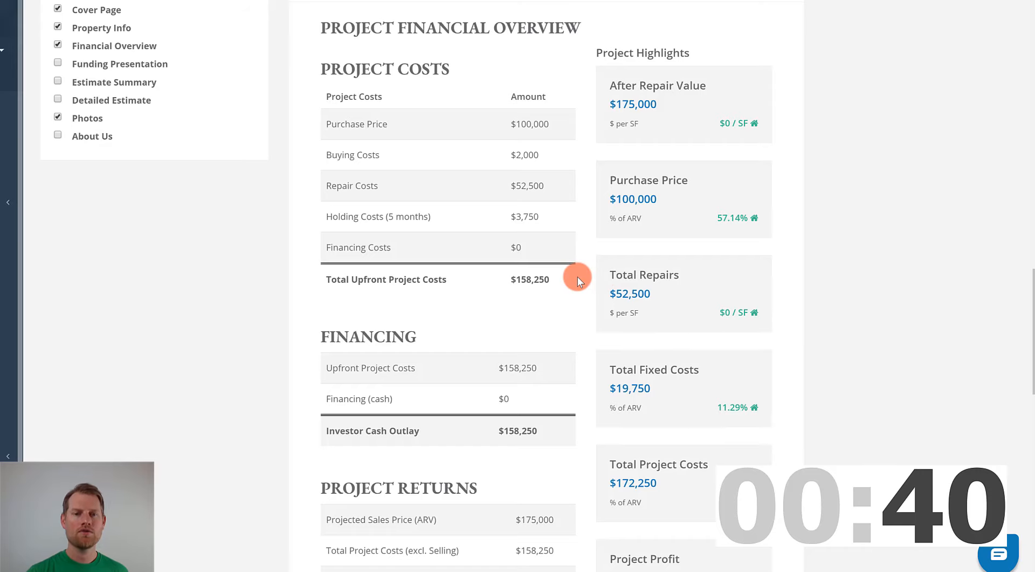
scroll(578, 275, down, 4)
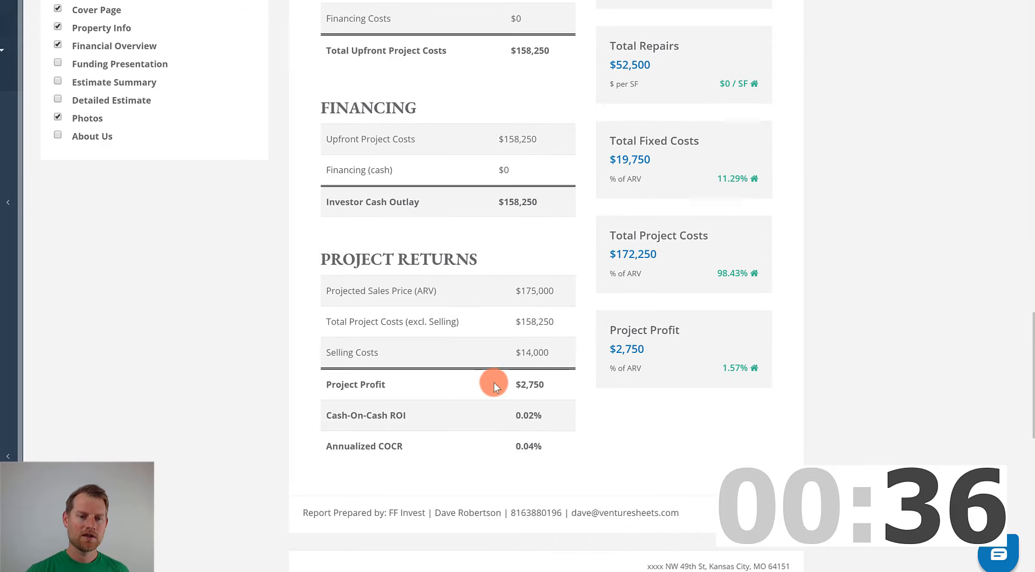
drag(551, 384, 514, 384)
click(553, 295)
scroll(553, 291, up, 6)
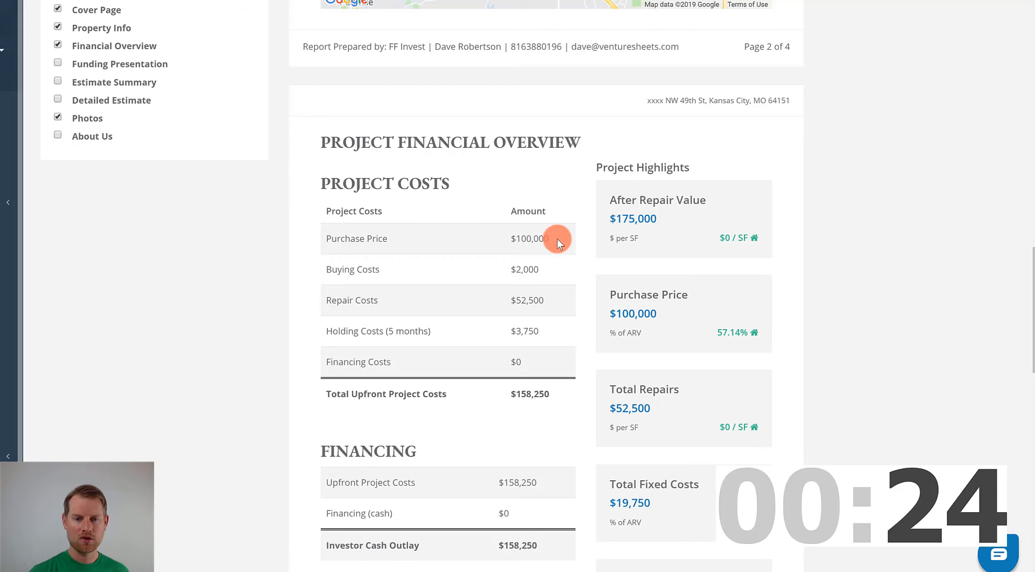
scroll(558, 238, down, 5)
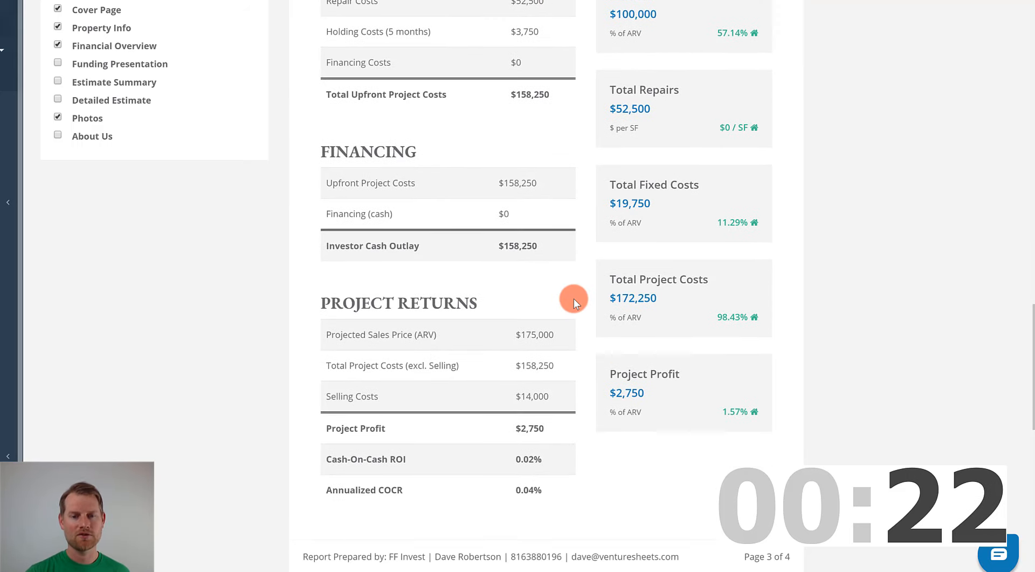
scroll(574, 299, down, 3)
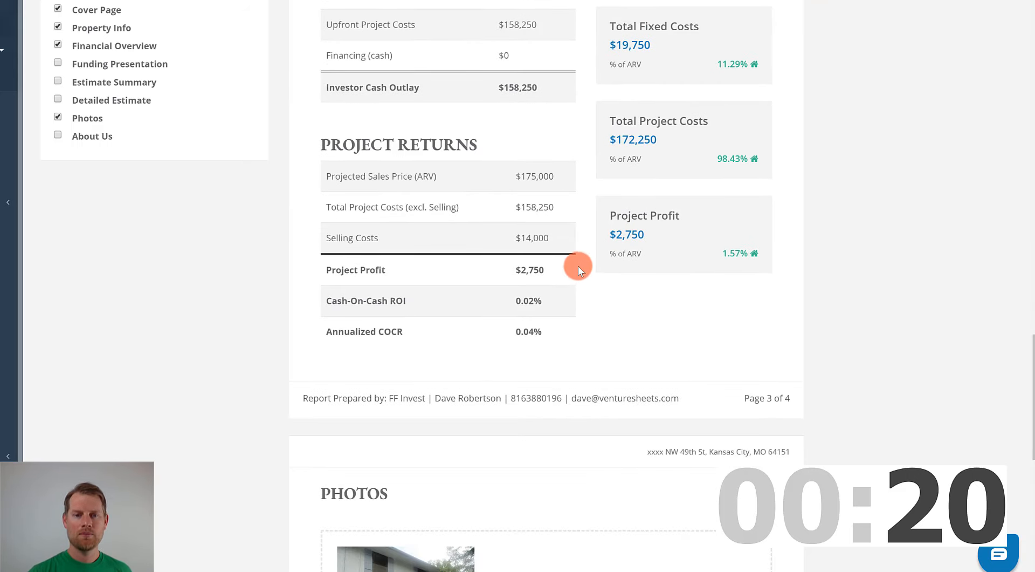
Upload the property pictures DSC01707 through DSC01753 to the Photos section of the report
scroll(593, 299, down, 4)
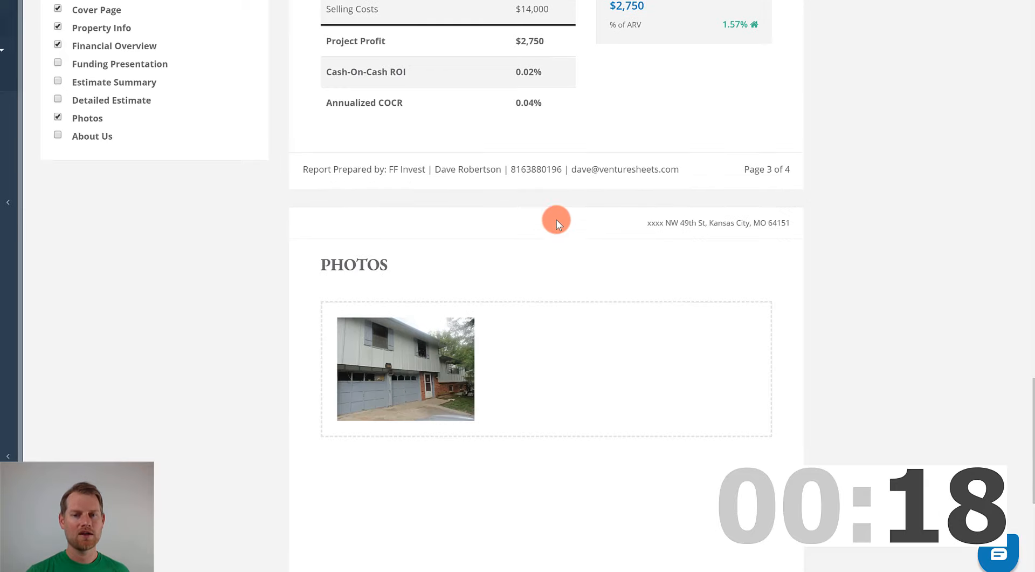
scroll(580, 296, down, 4)
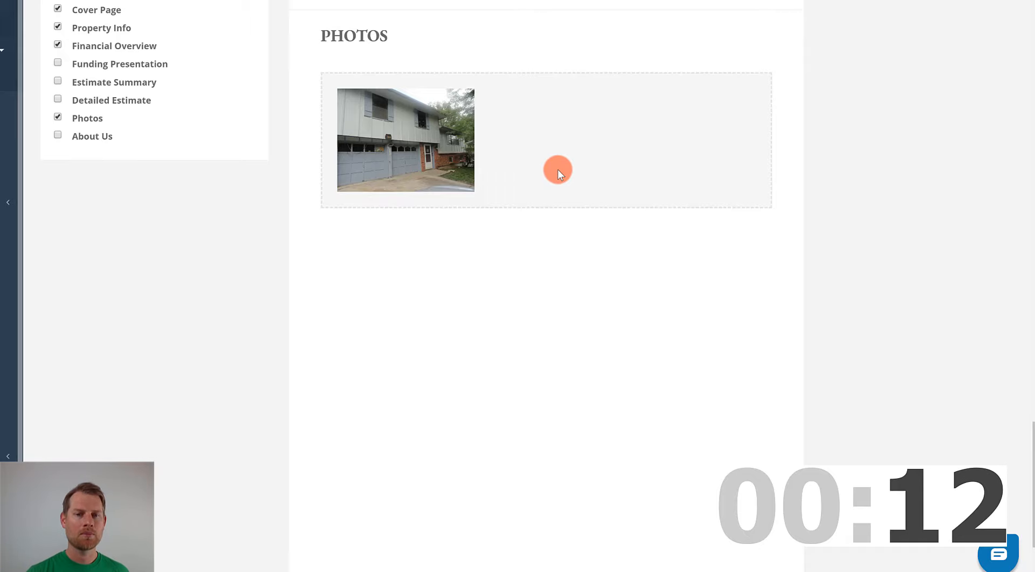
click(522, 177)
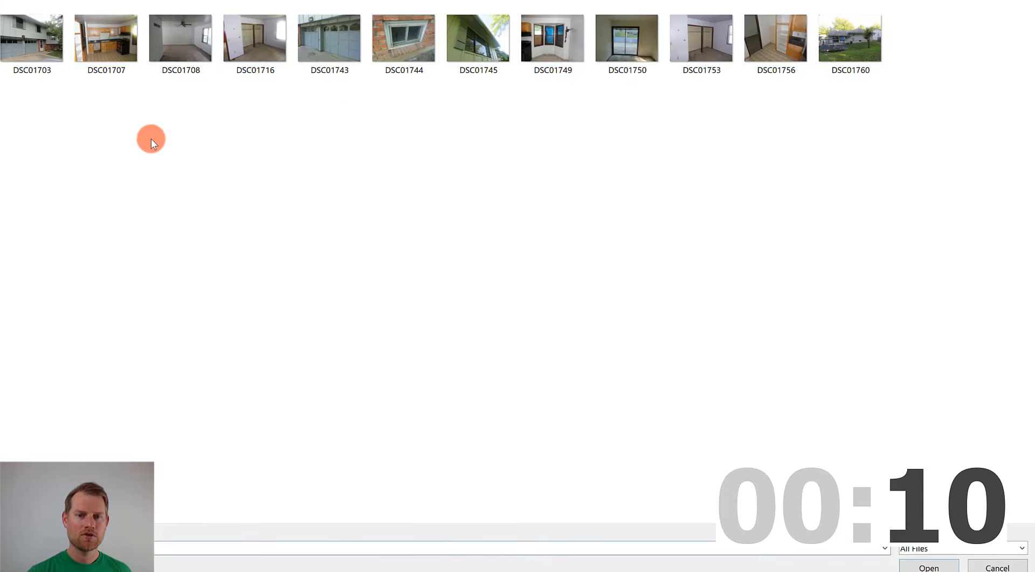
drag(120, 87, 679, 62)
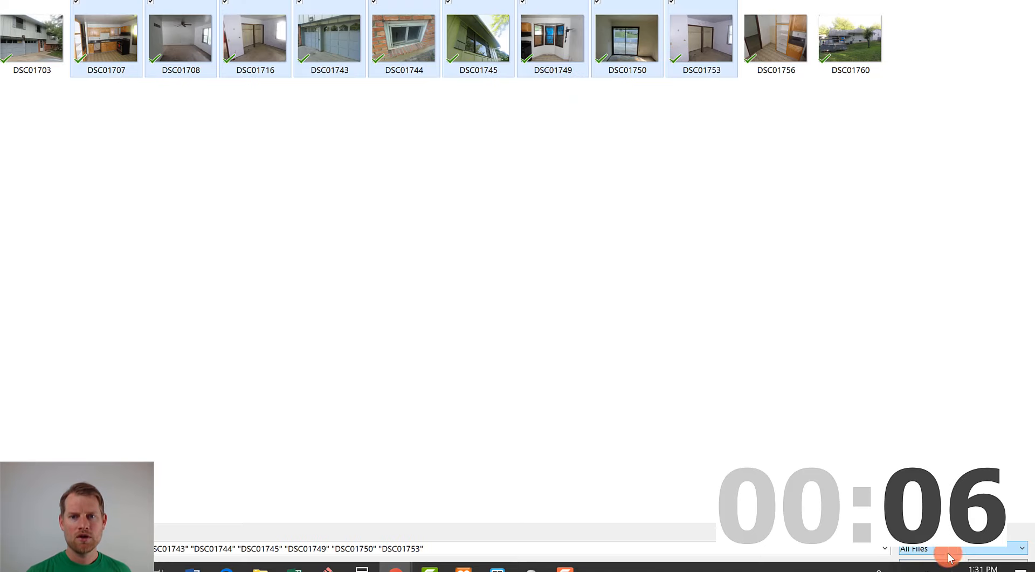
click(926, 563)
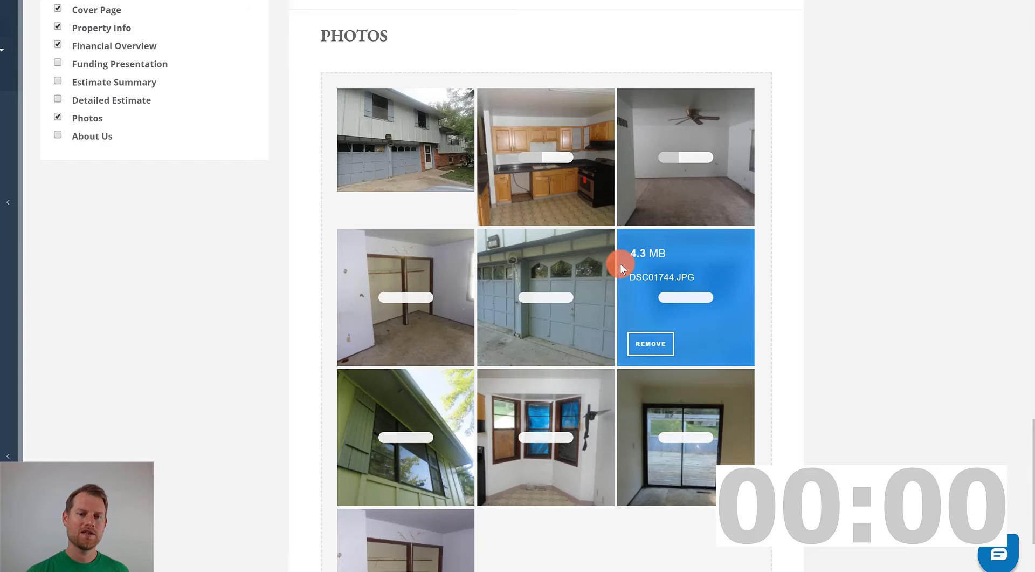
Look over the added photos and return through the report to the Property Information page
scroll(620, 263, down, 2)
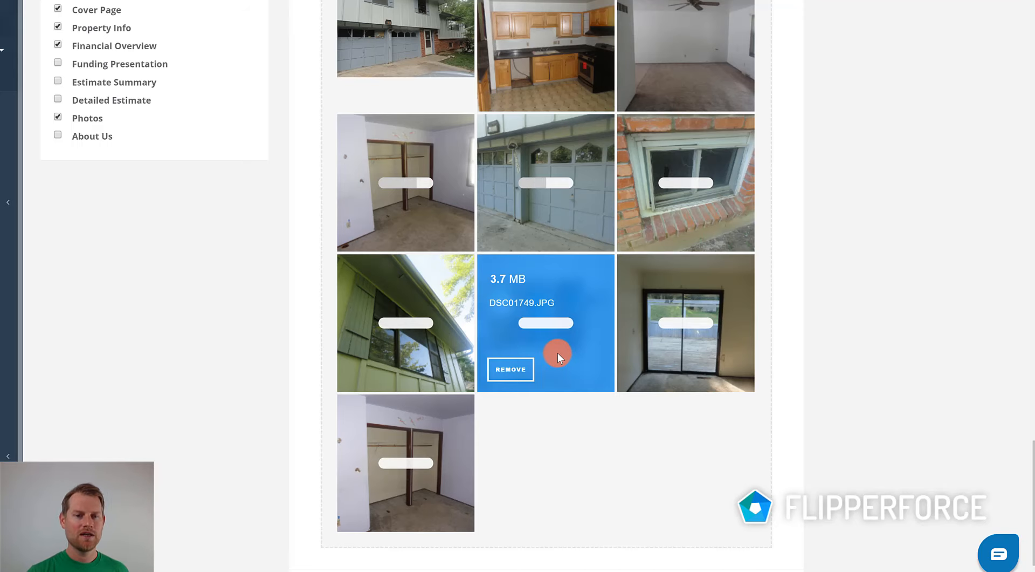
scroll(557, 352, down, 1)
scroll(558, 351, up, 20)
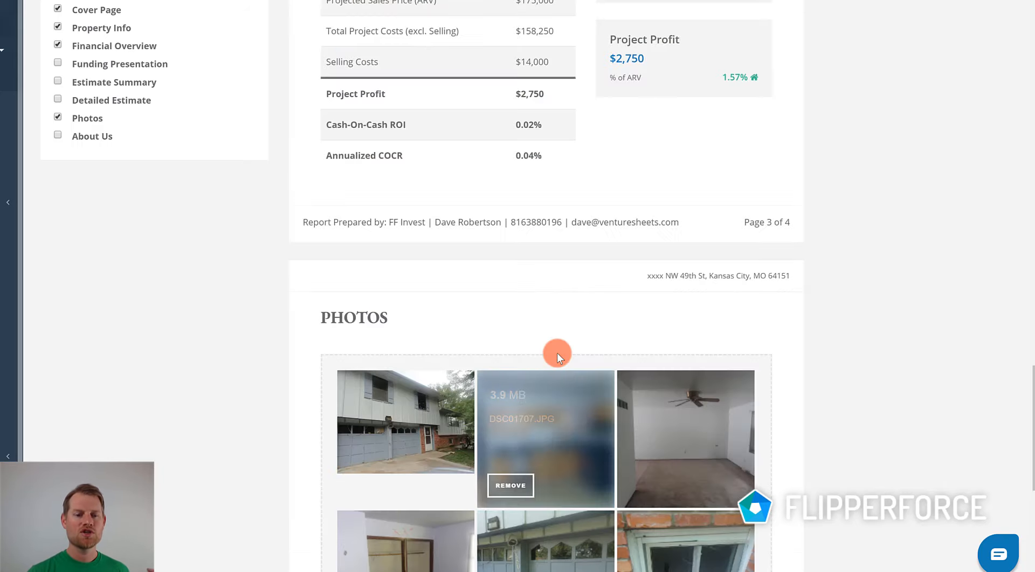
scroll(558, 354, up, 15)
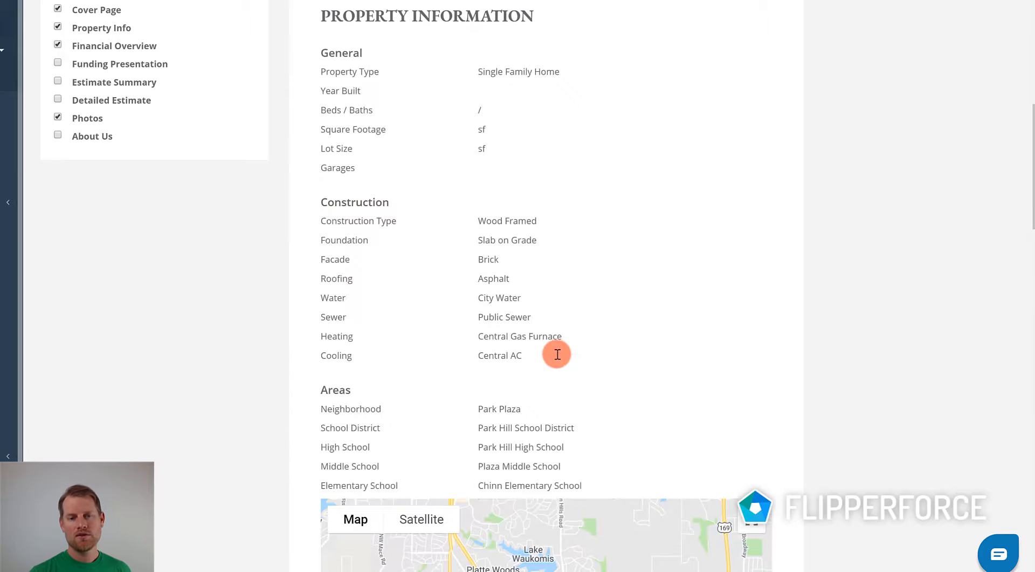